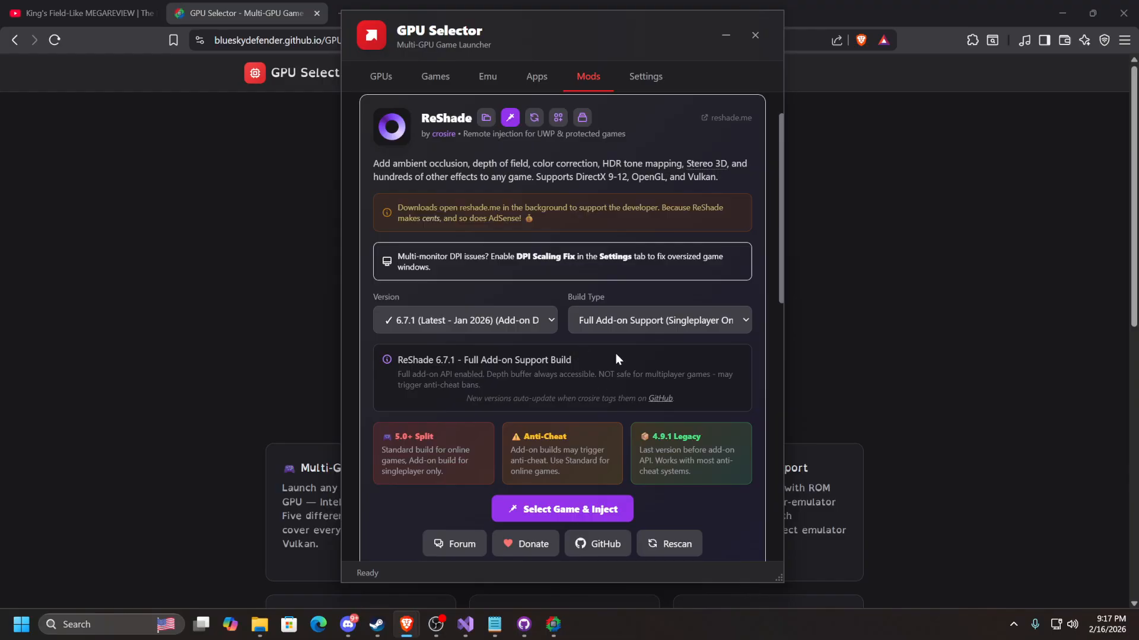
- Choose Full Add-on Support as the ReShade build type
click(627, 326)
click(629, 369)
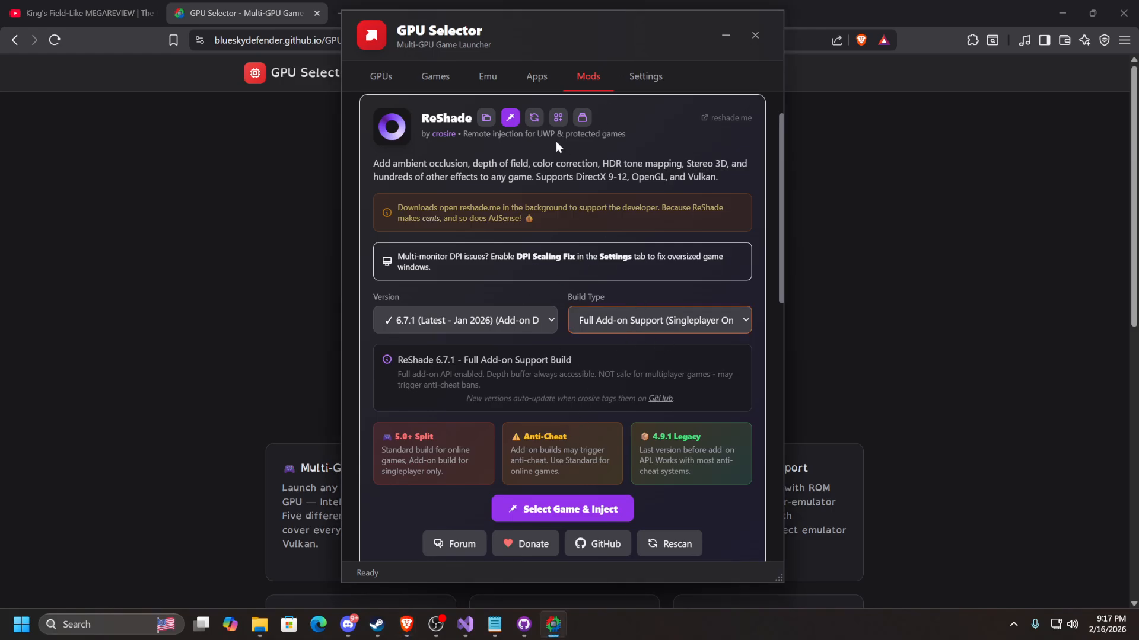
click(583, 120)
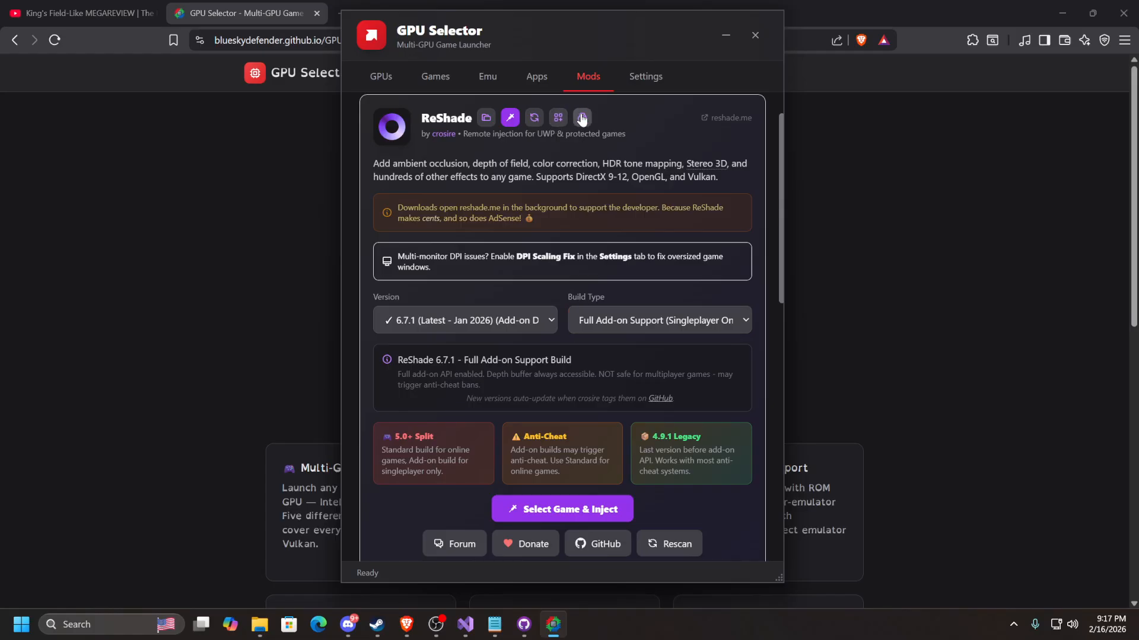
- Update the ShaderToggler add-on and install the Xinp Controller Input add-on for ReShade
click(558, 118)
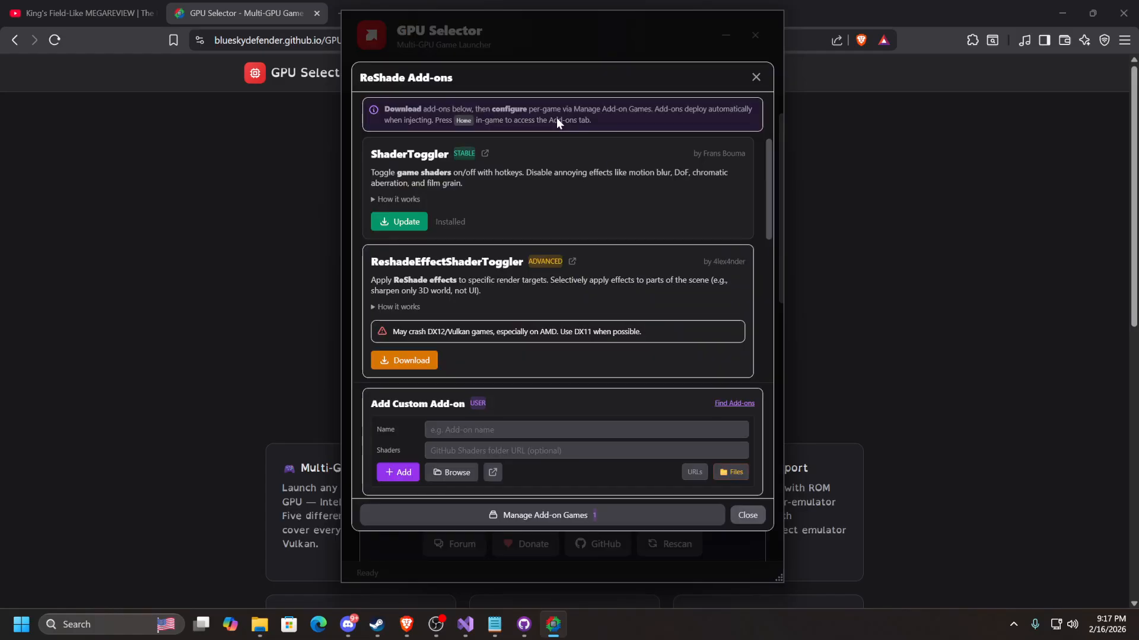
click(401, 223)
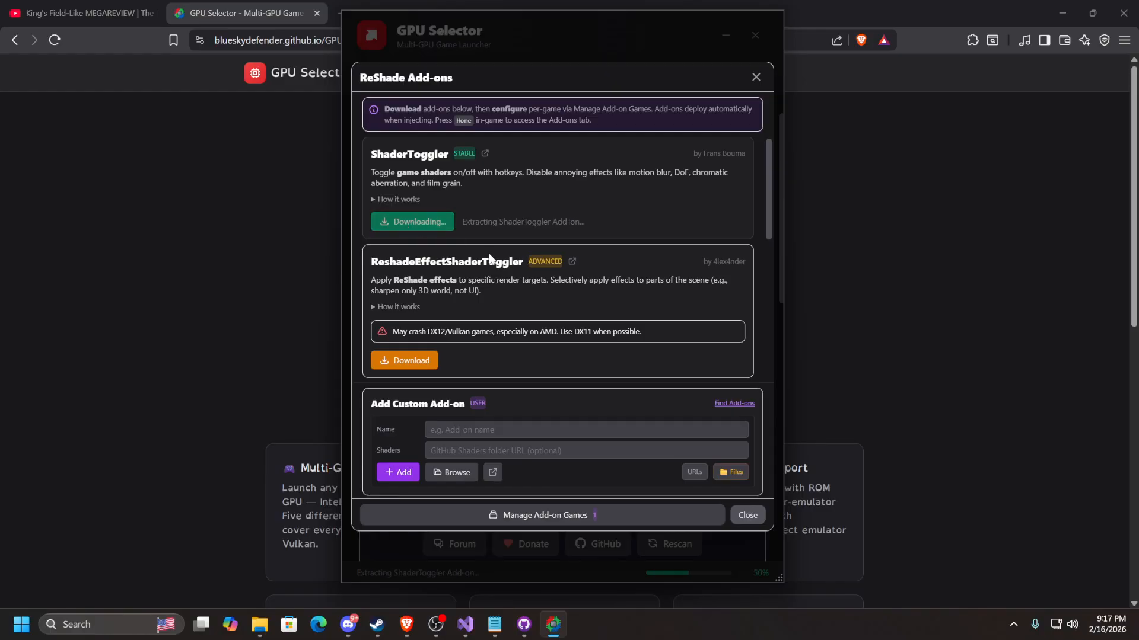
scroll(439, 255, down, 7)
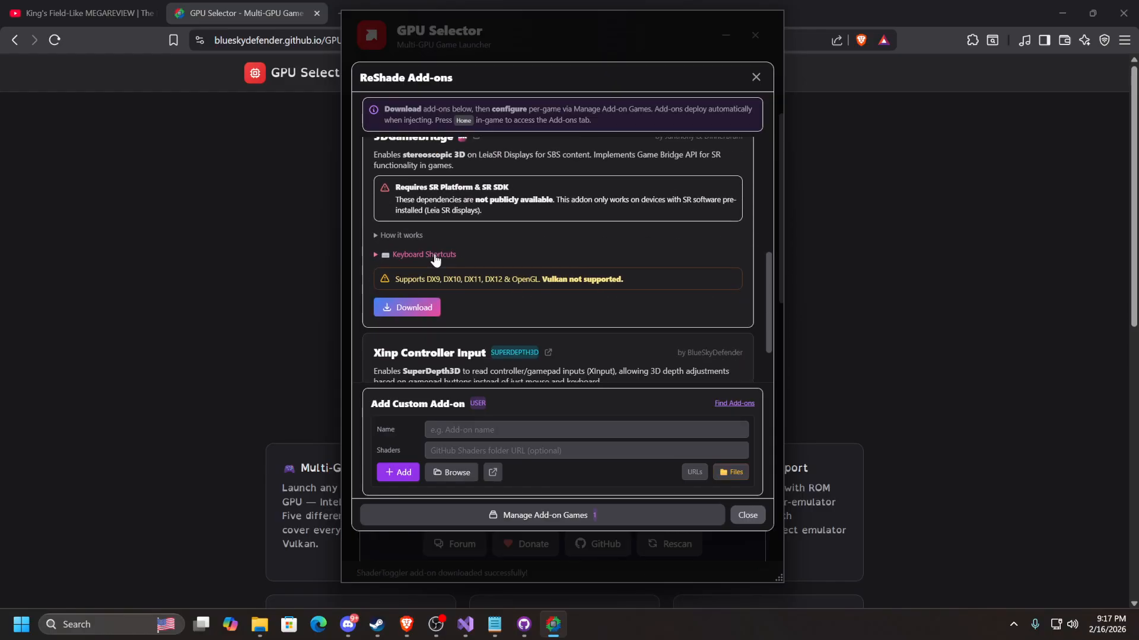
click(427, 356)
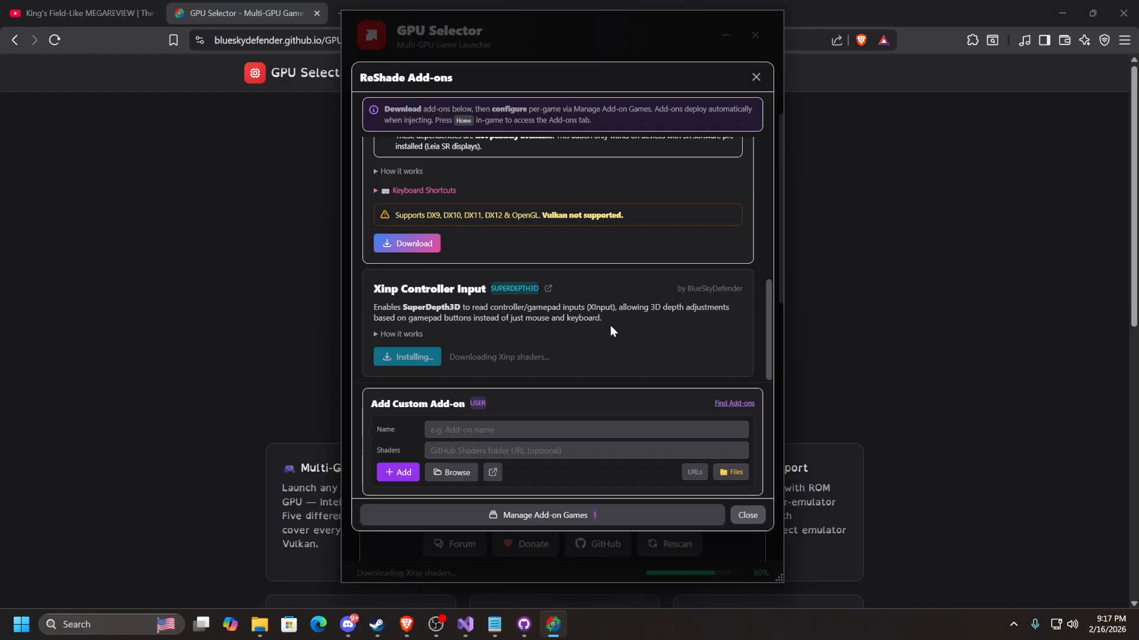
scroll(613, 317, up, 4)
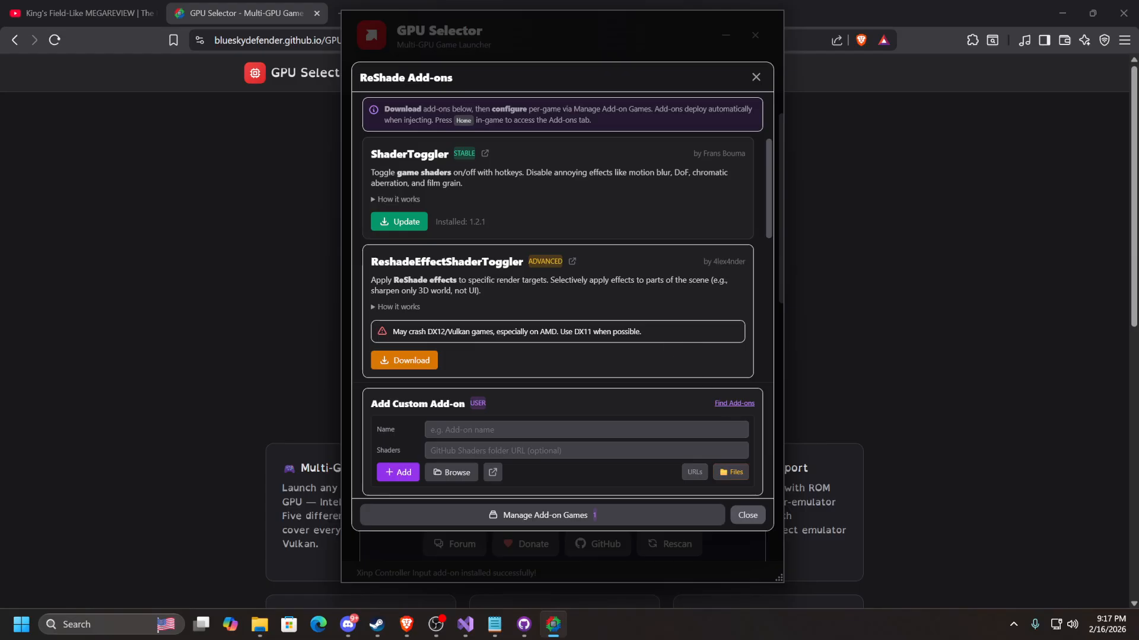
- Remove the already configured game from the list of add-on games
click(571, 519)
click(711, 285)
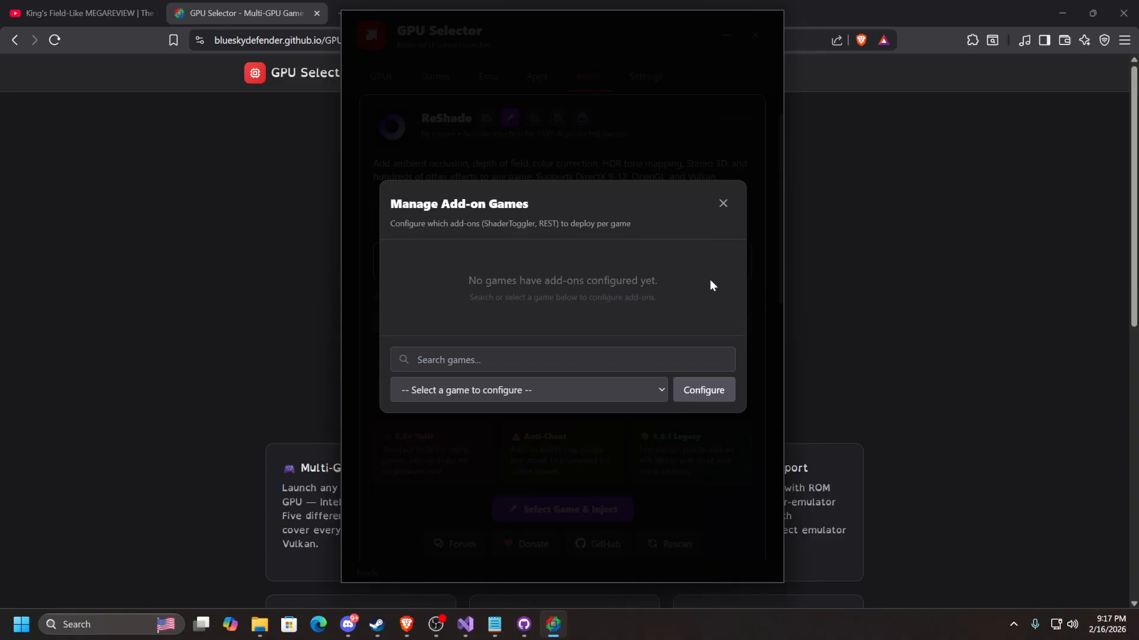
- Search the add-on game list for Blood and open the add-on configuration for Blood: Fresh Supply
click(590, 393)
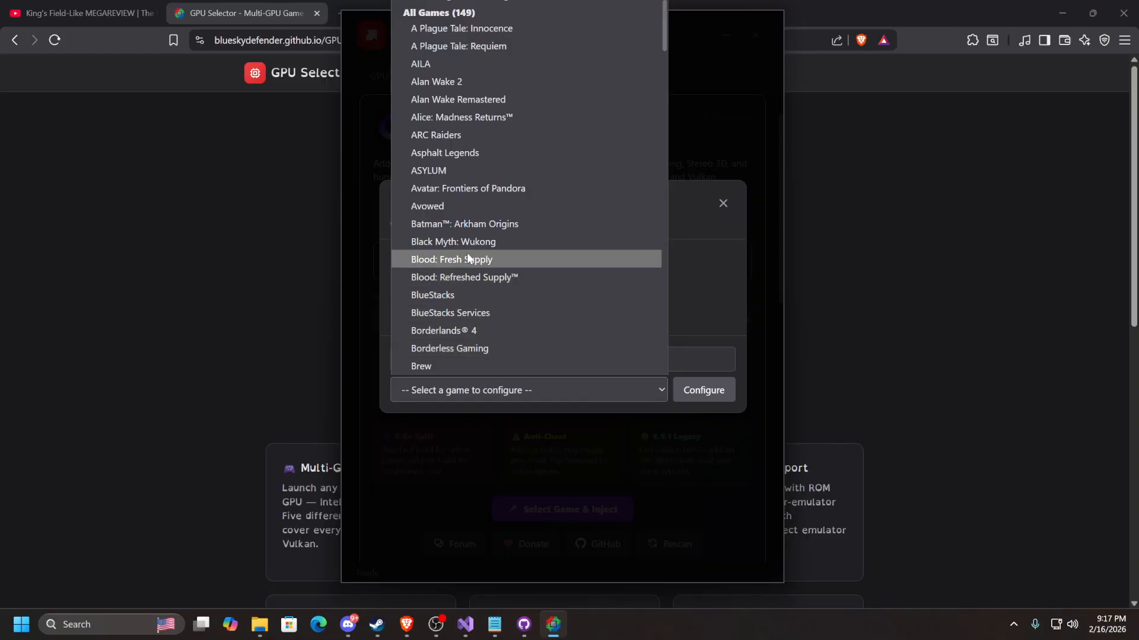
click(725, 310)
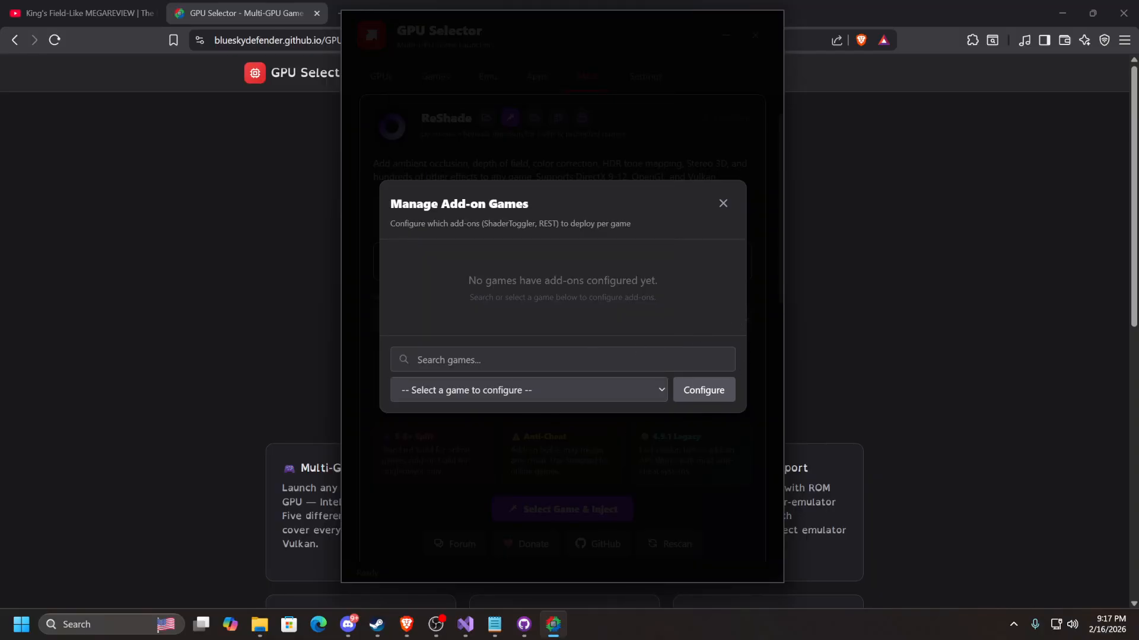
click(562, 360)
text(Blood)
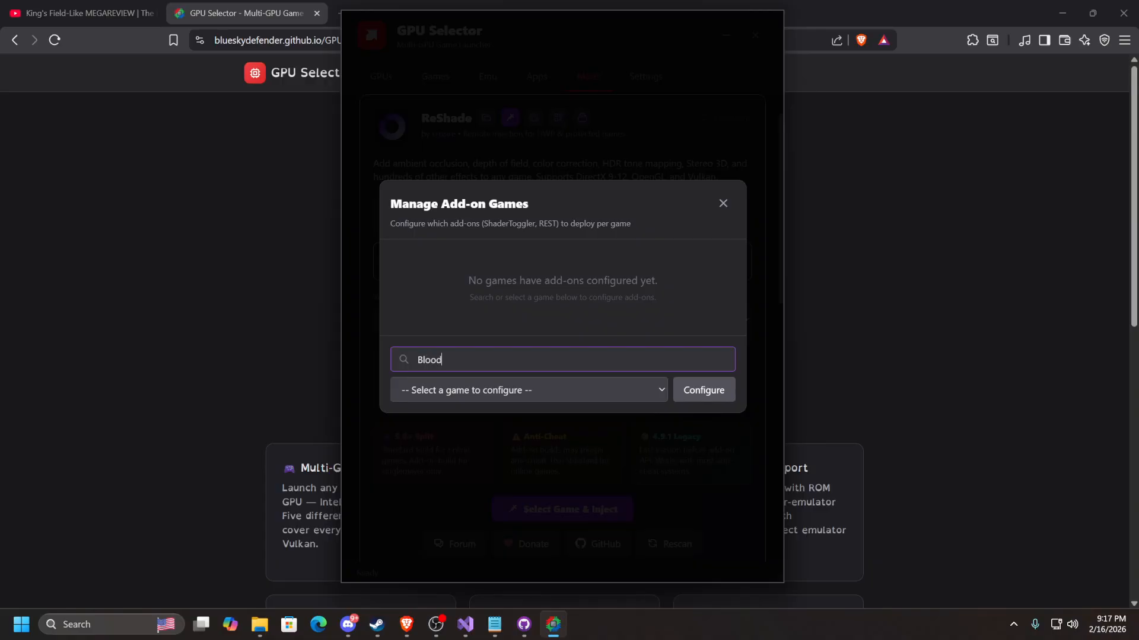
click(561, 384)
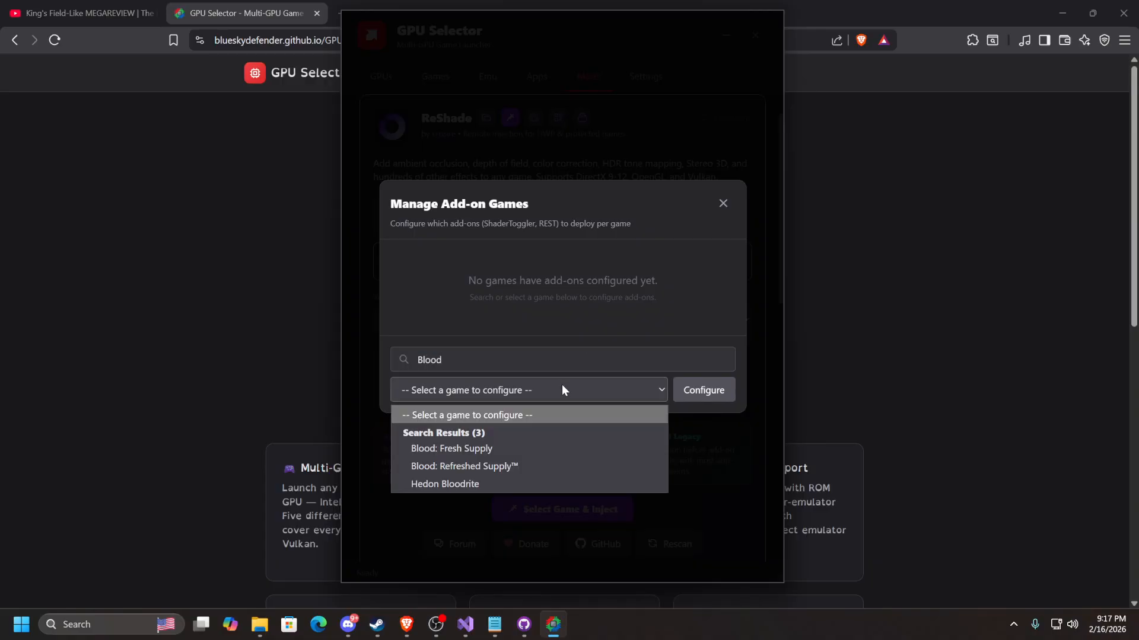
click(468, 449)
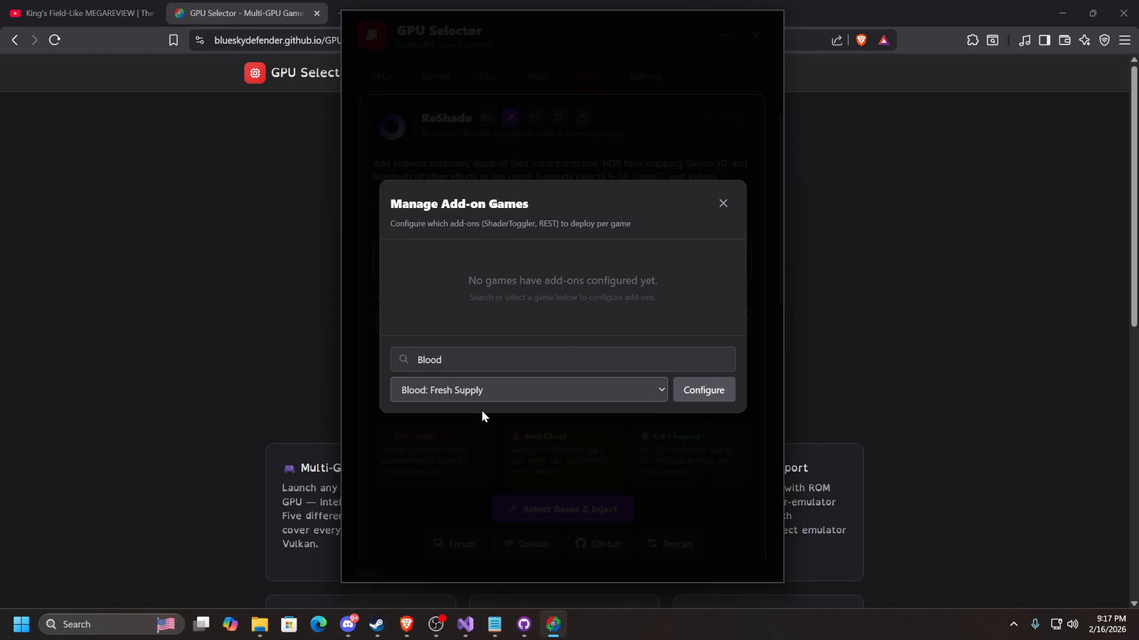
click(700, 386)
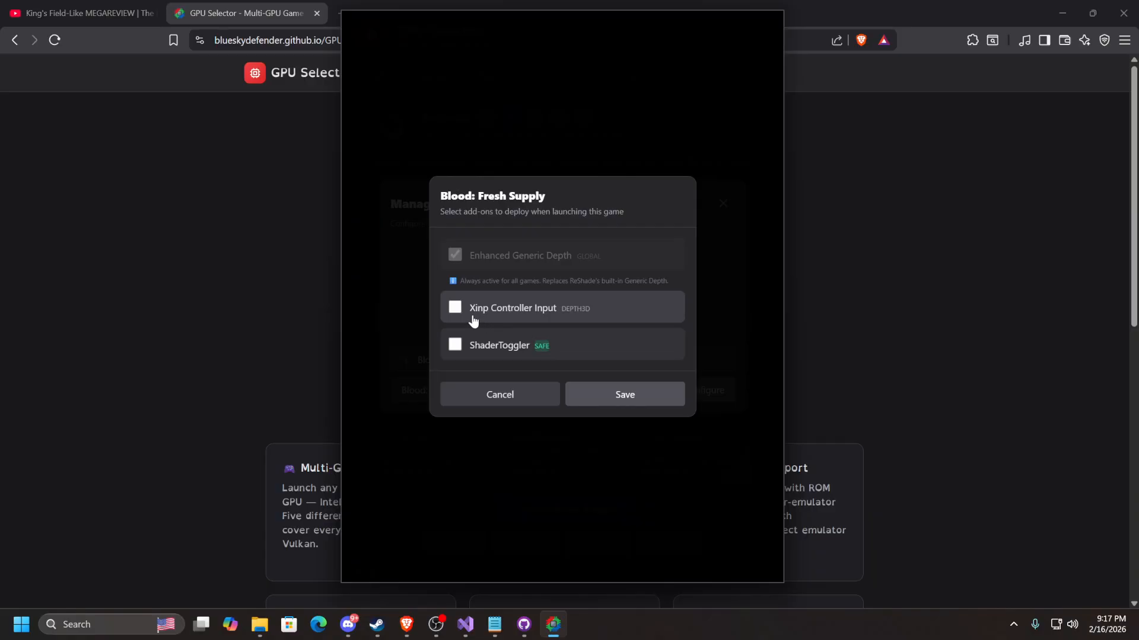
- Enable Xinp Controller Input and ShaderToggler for Blood: Fresh Supply, save the selection and close the add-on games manager
click(455, 307)
click(454, 345)
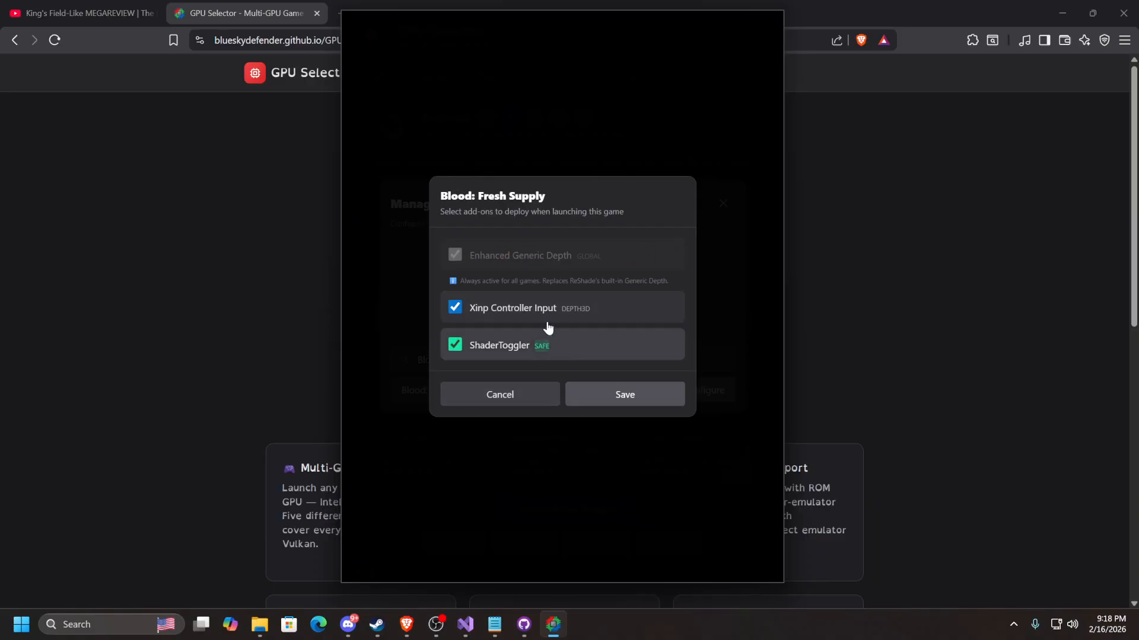
click(606, 396)
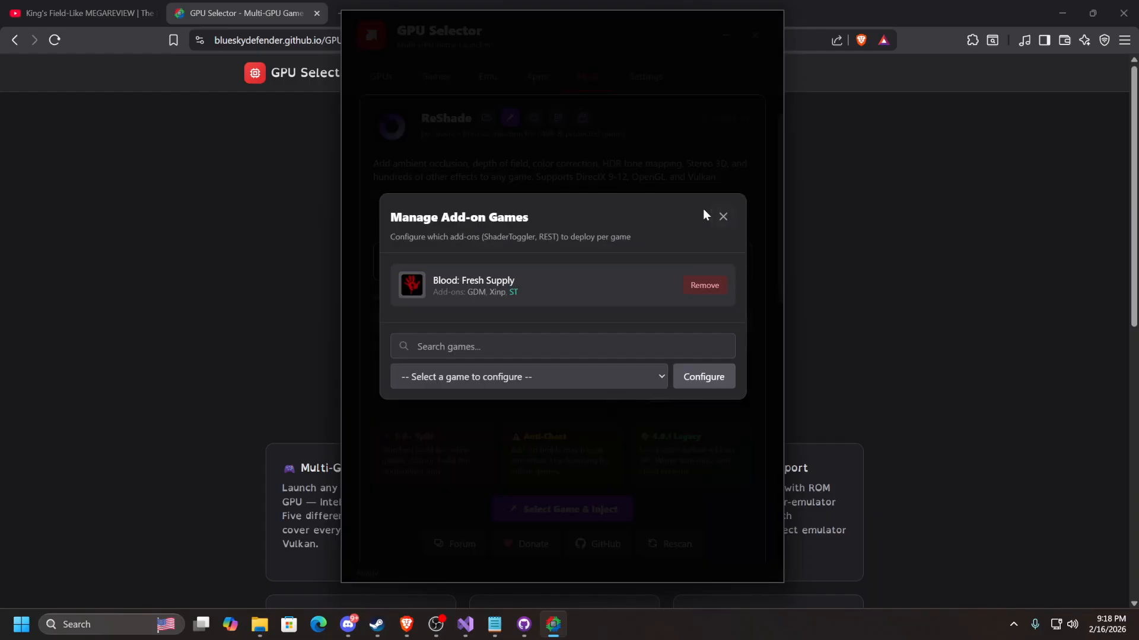
click(721, 216)
scroll(560, 261, down, 5)
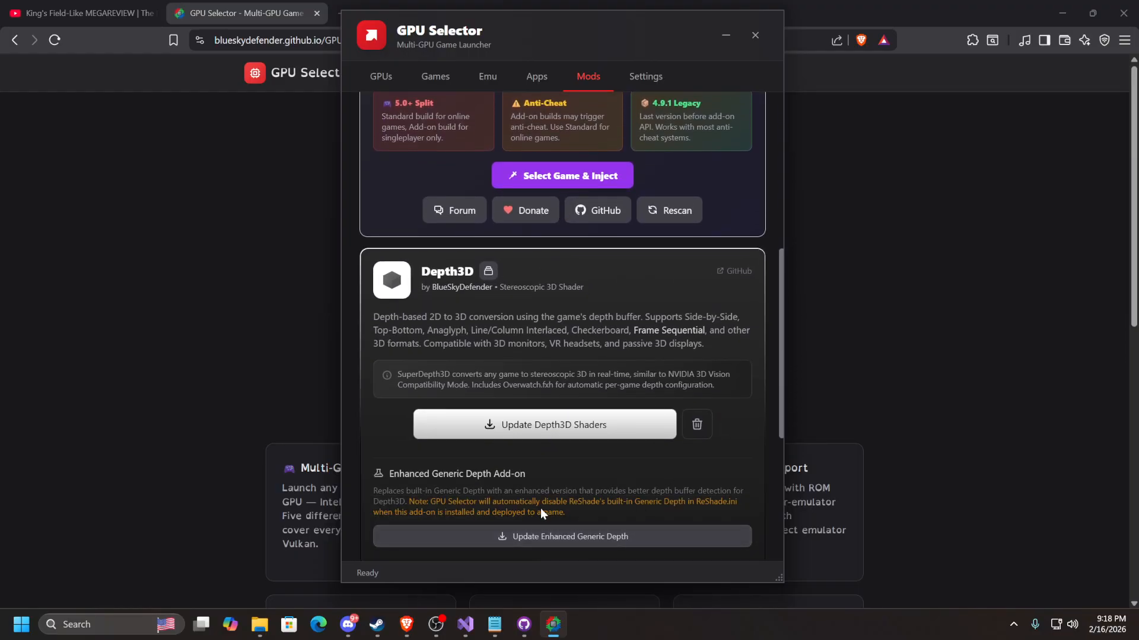
scroll(591, 397, down, 1)
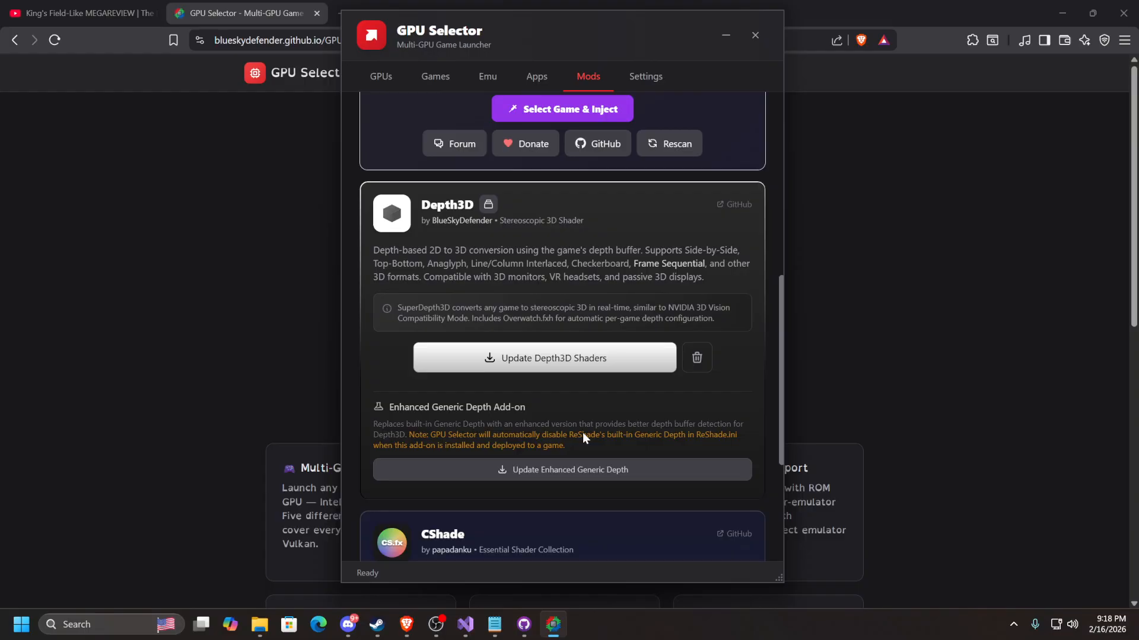
scroll(504, 385, up, 7)
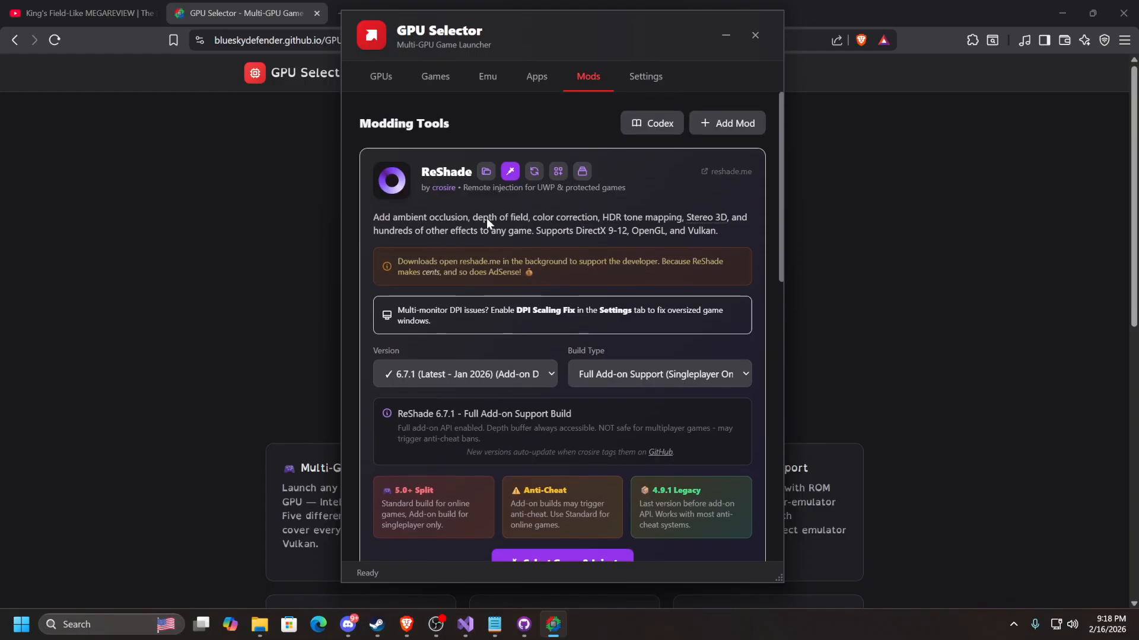
- Reset the ReShade injection target of Blood: Fresh Supply in the game library
click(430, 79)
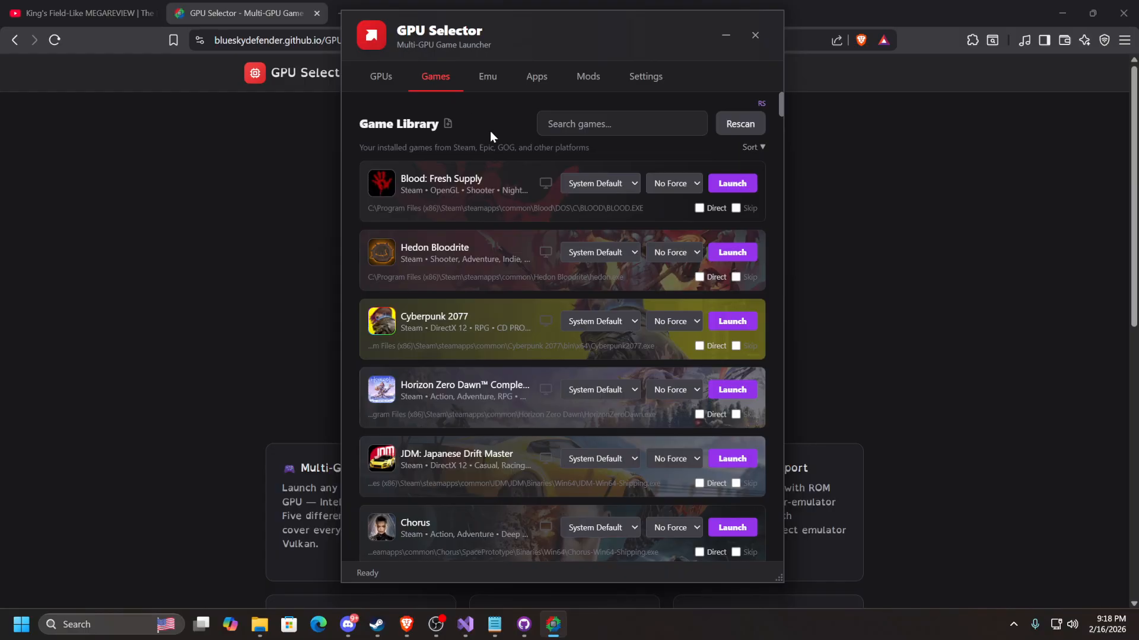
right_click(526, 172)
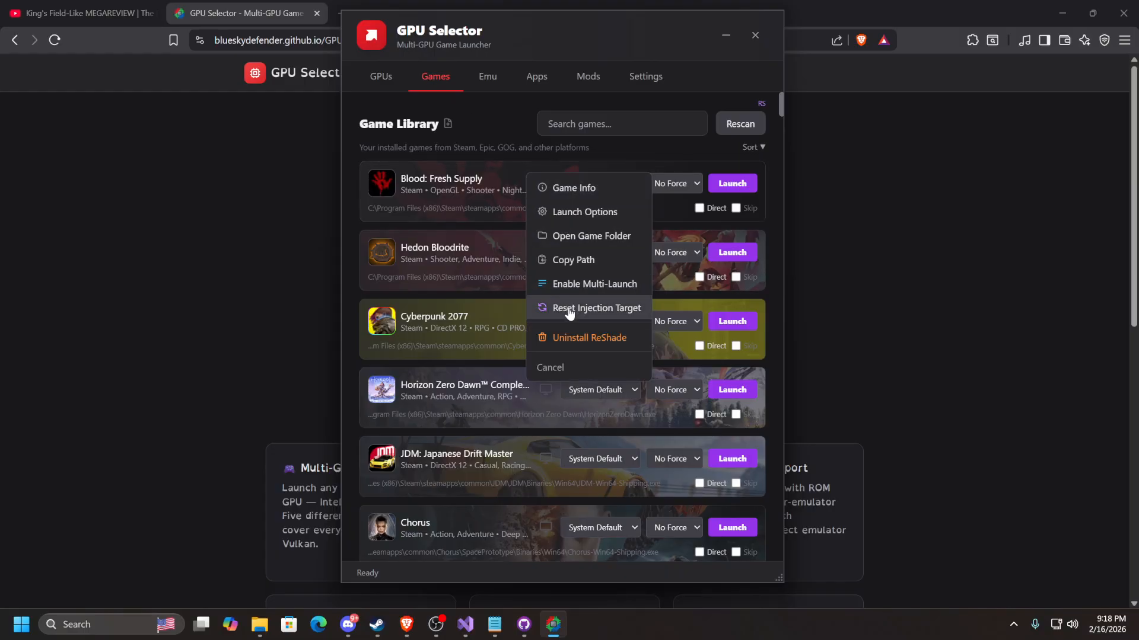
click(581, 309)
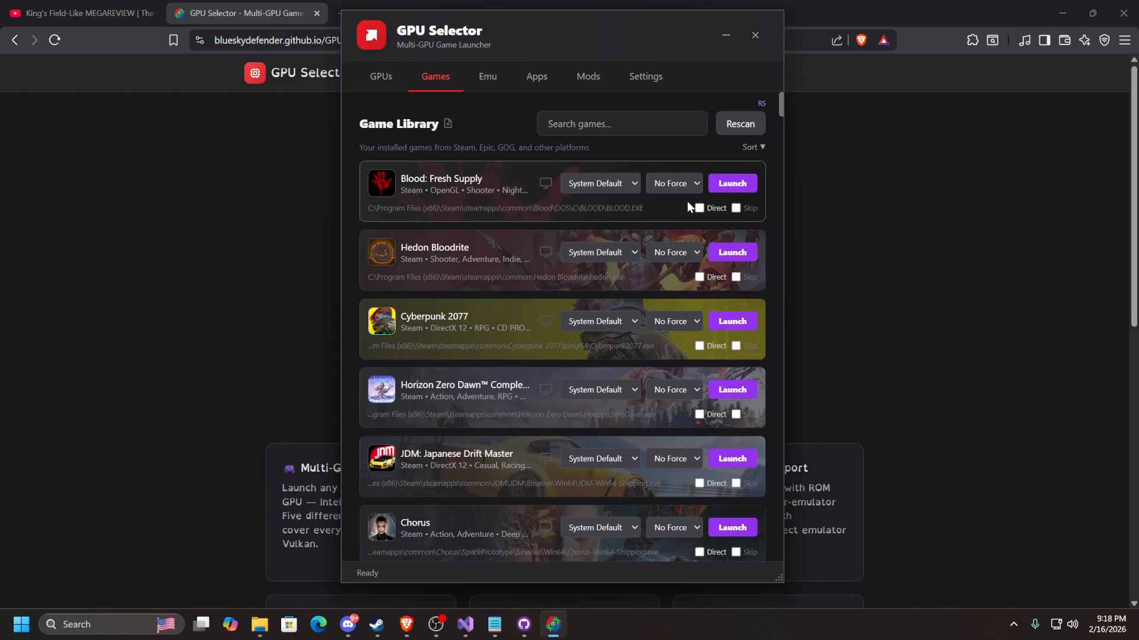
- Launch Blood: Fresh Supply with a game executable picked from the Blood install folder as the ReShade injection target
click(728, 183)
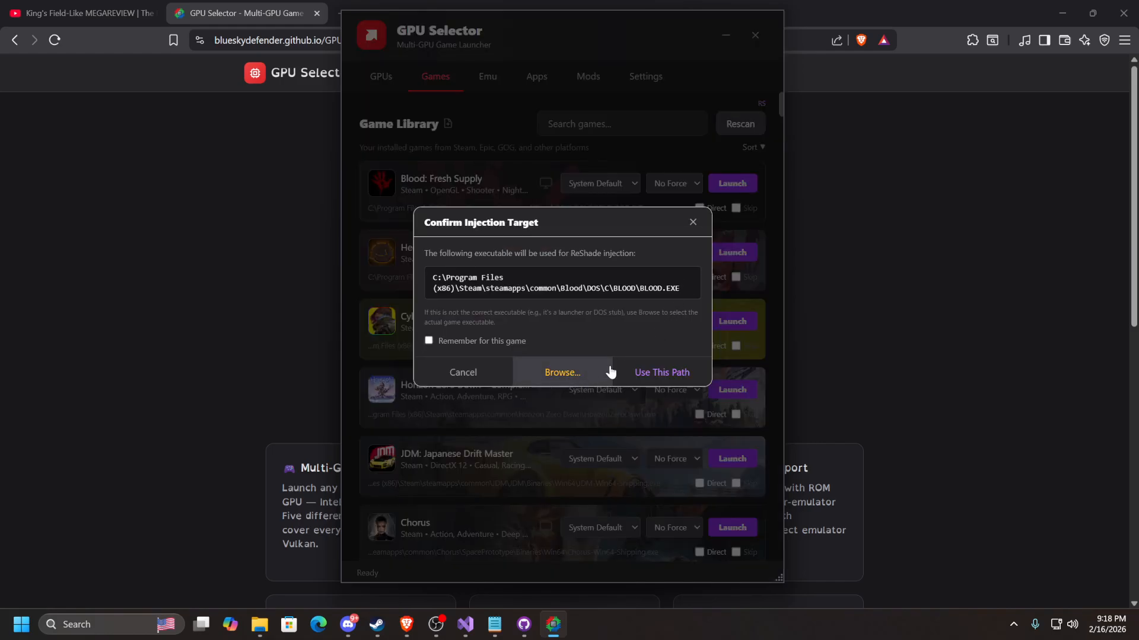
click(542, 371)
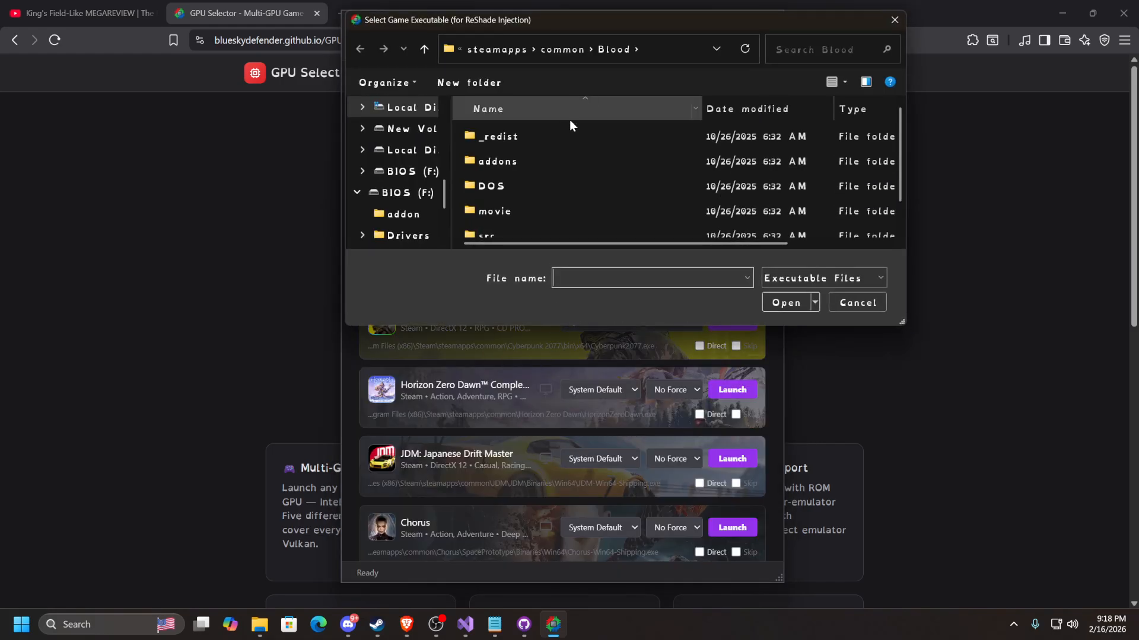
double_click(529, 233)
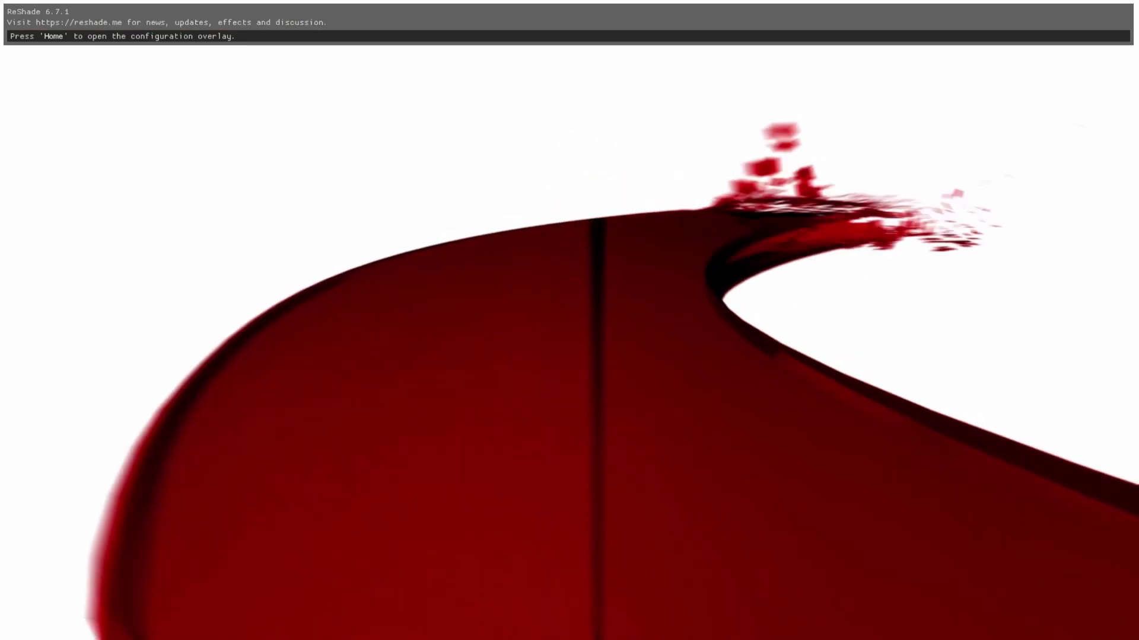
- Examine the Generic Depth Mod, Shader Toggler and Xinp Gamepad add-ons in the in-game ReShade overlay and close the overlay
key(Home)
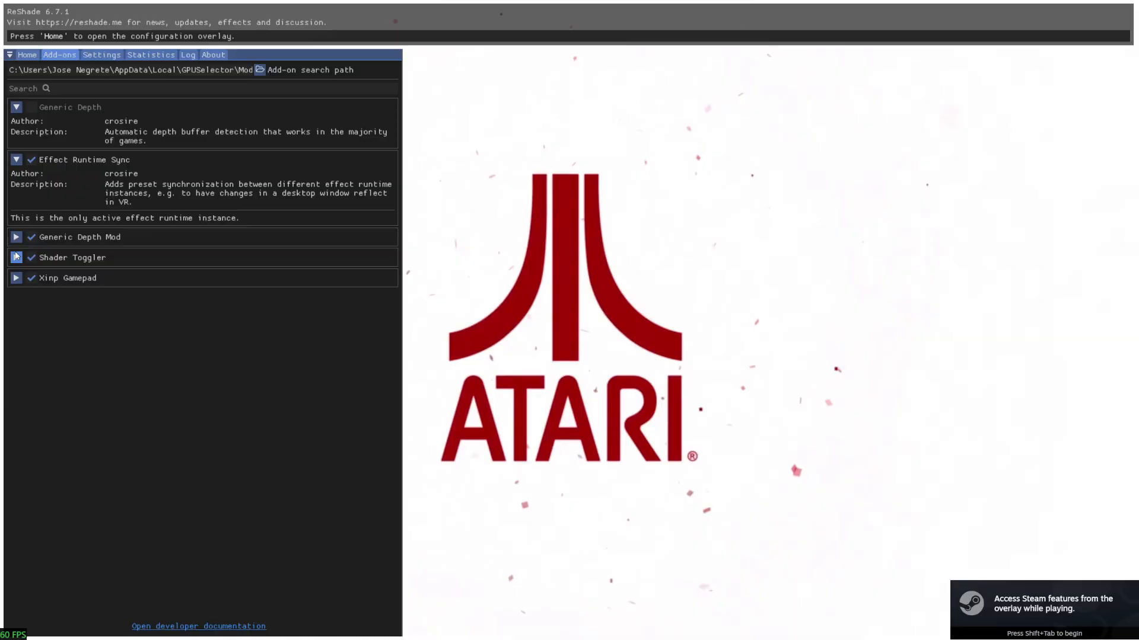
click(16, 237)
click(16, 238)
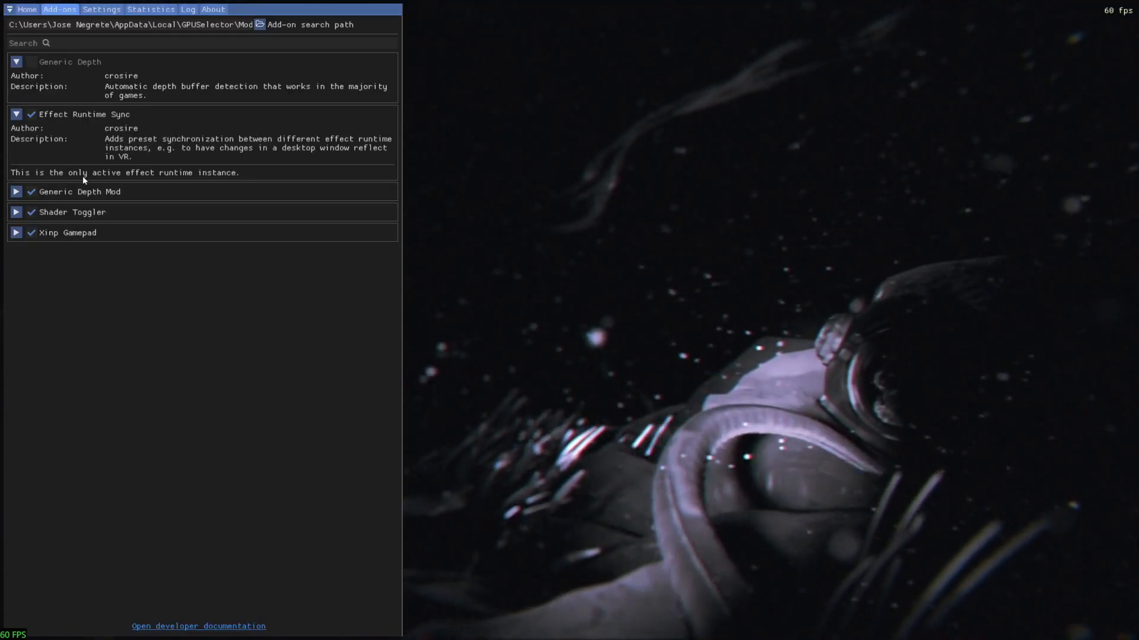
click(16, 212)
click(16, 212)
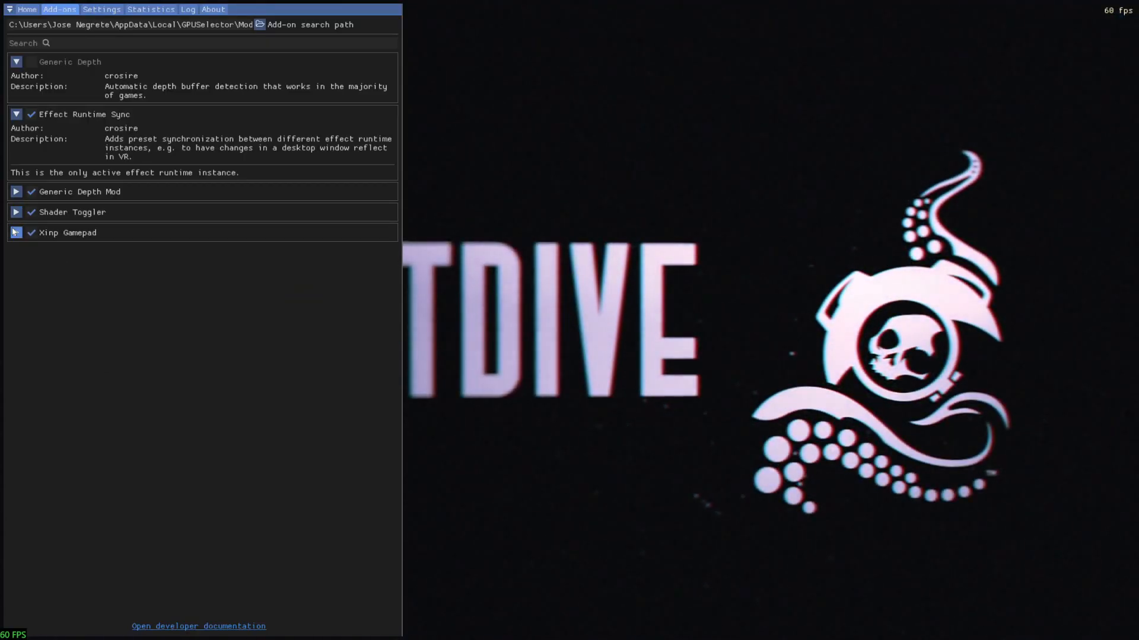
click(16, 233)
click(16, 233)
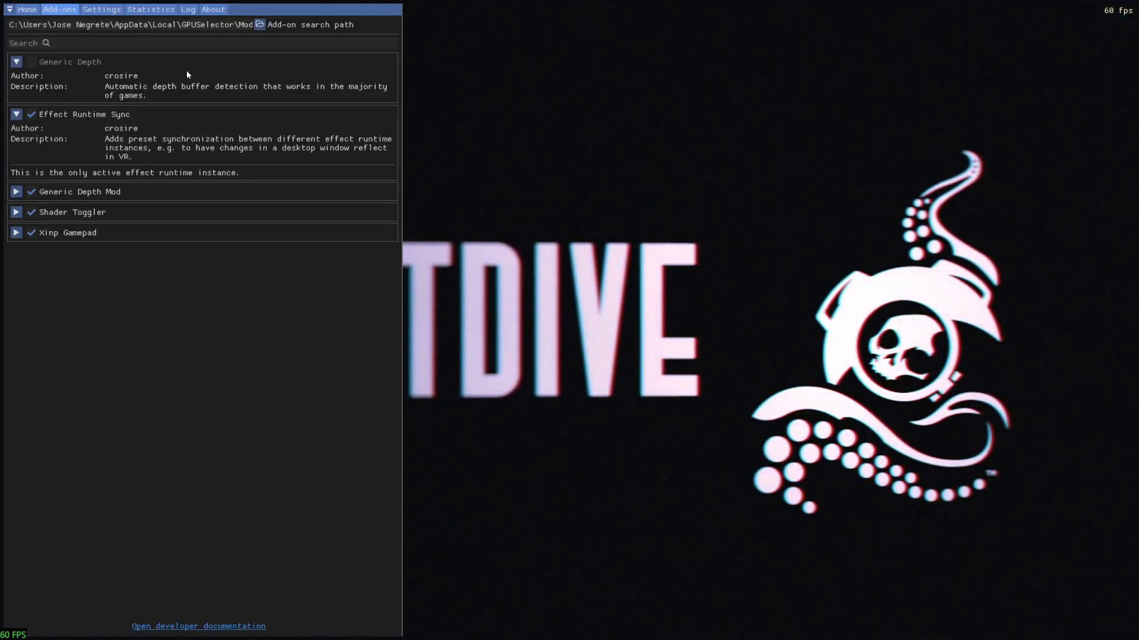
key(Home)
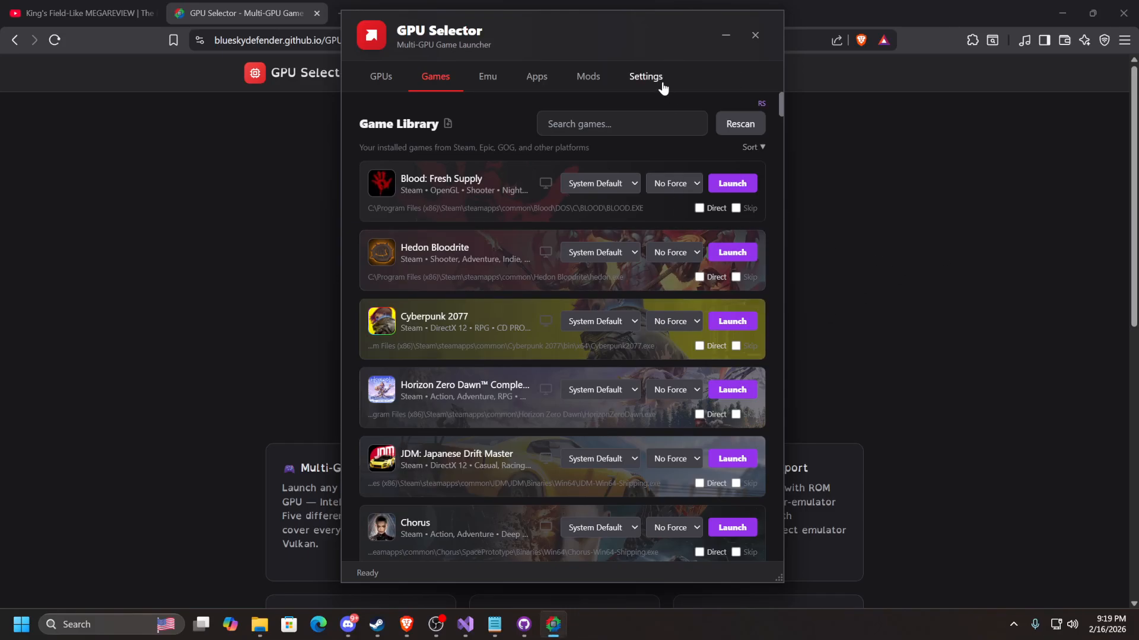
click(663, 88)
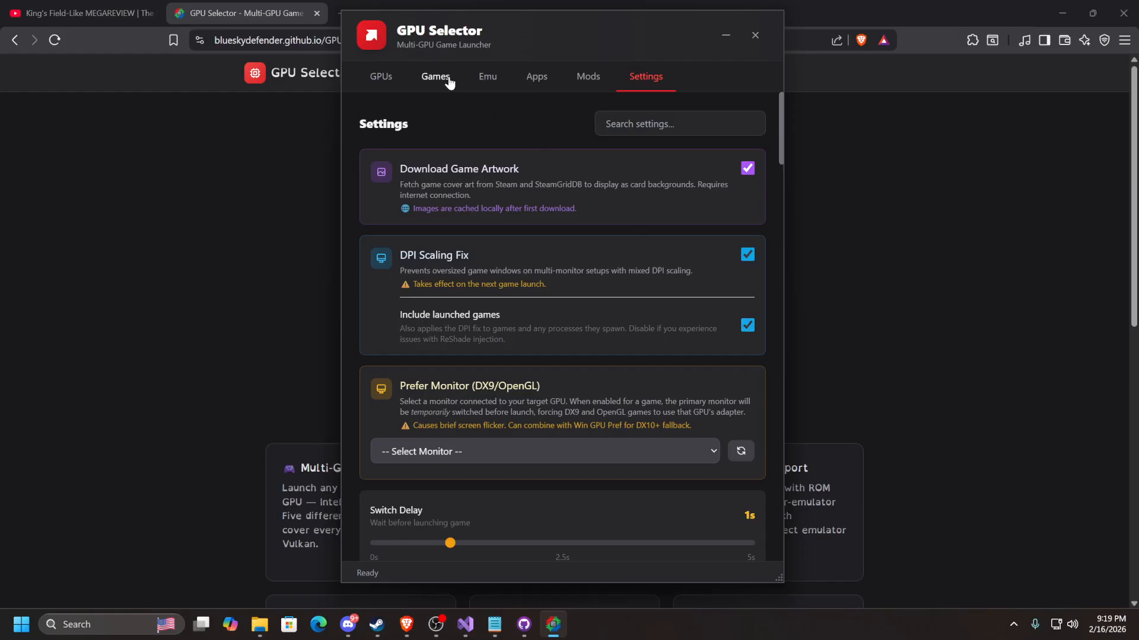
click(532, 78)
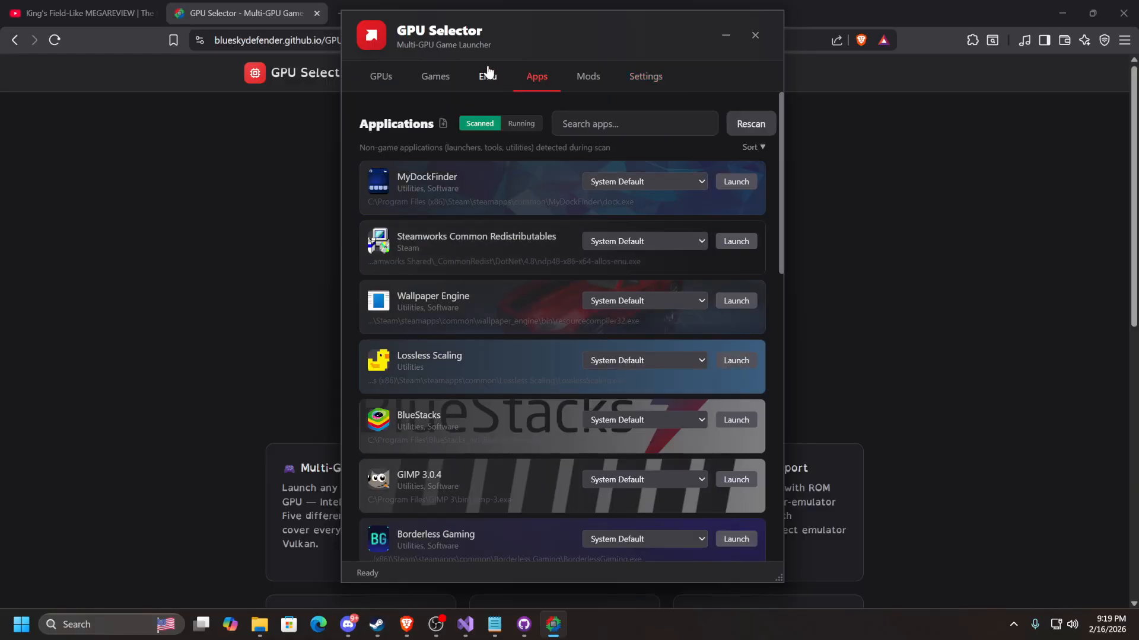
click(446, 78)
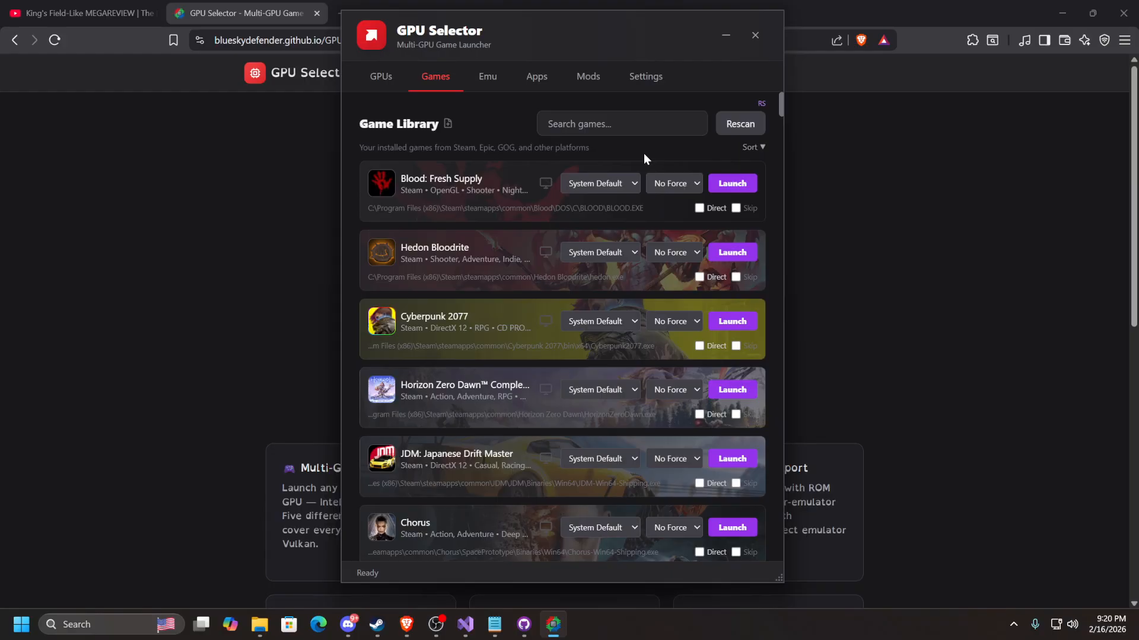
scroll(590, 249, down, 10)
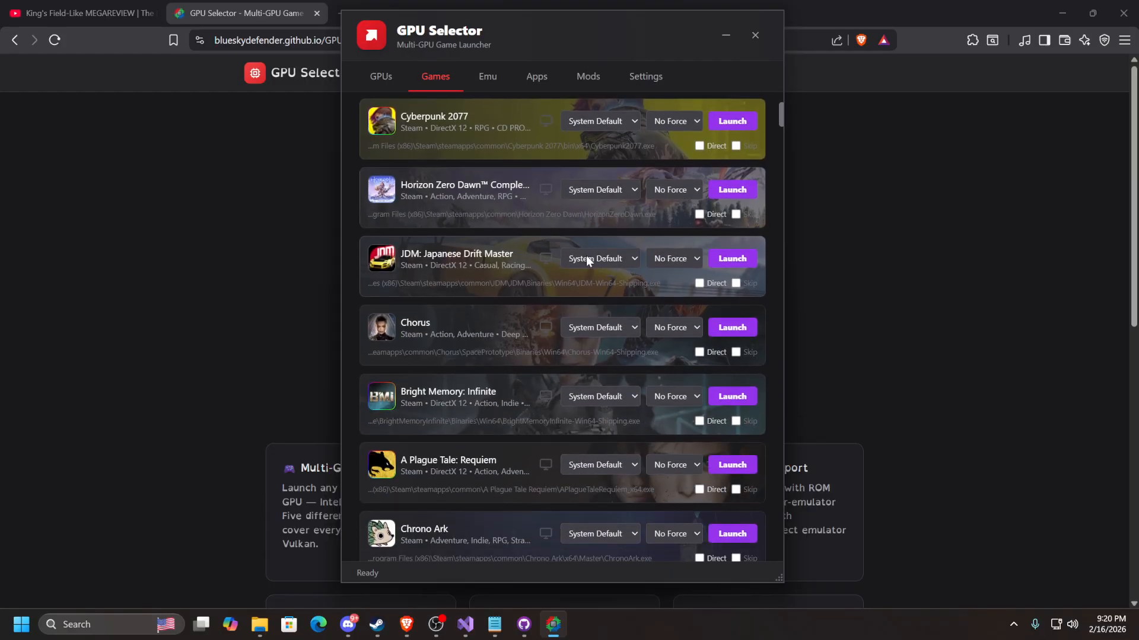
scroll(575, 258, down, 3)
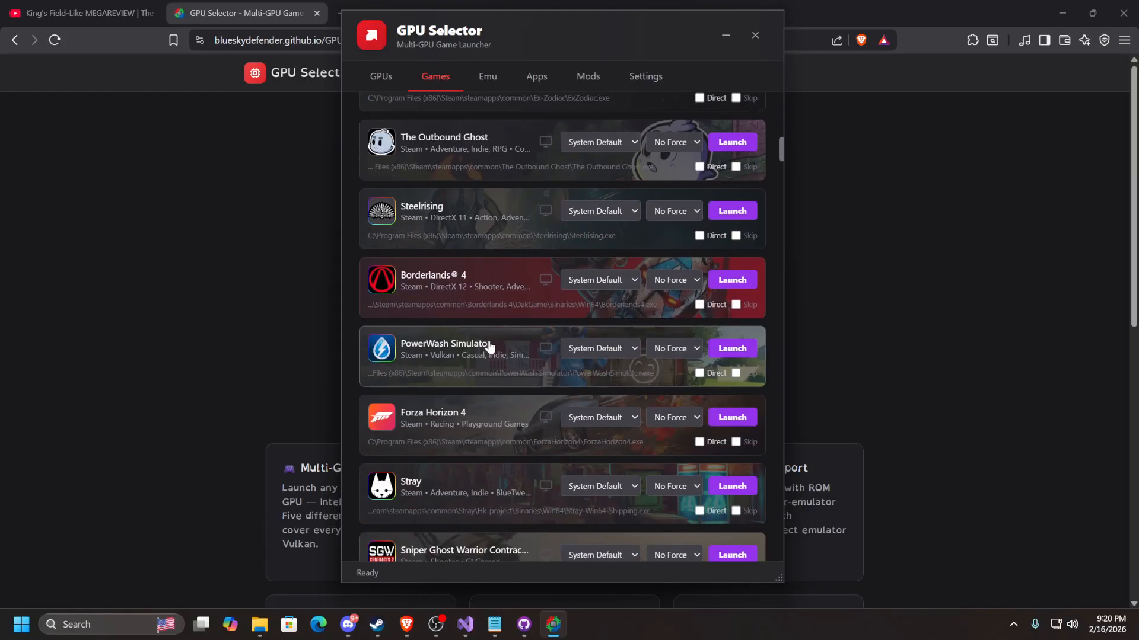
- Find Cavern of Dreams in the game library and launch it with Cavern of Dreams.exe as the ReShade injection target
scroll(483, 384, down, 3)
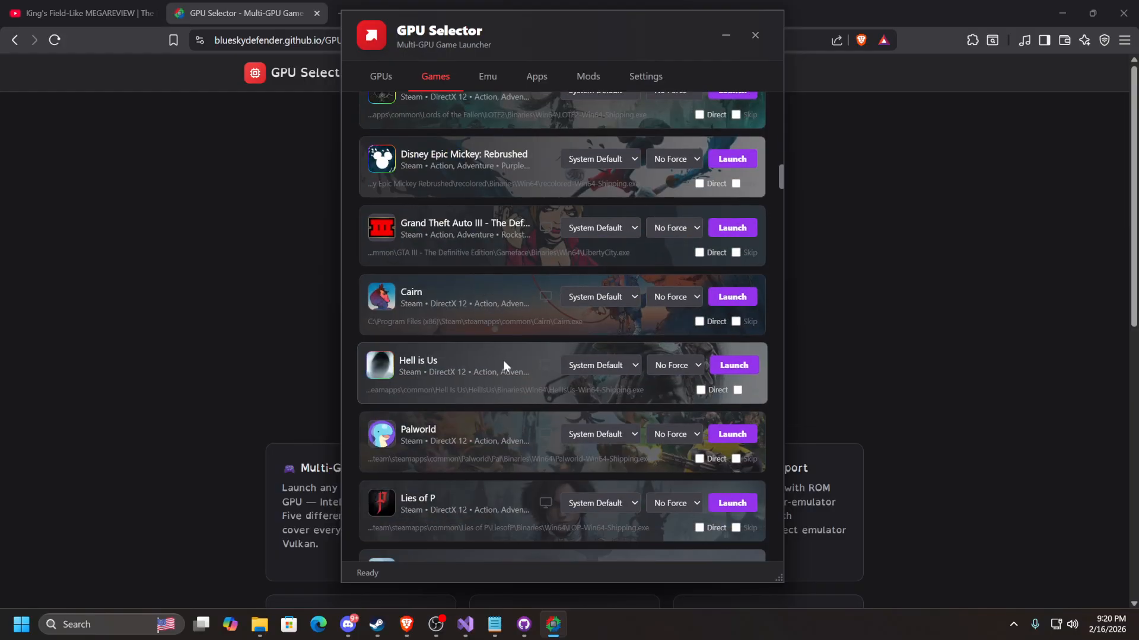
scroll(503, 361, down, 15)
scroll(490, 384, down, 8)
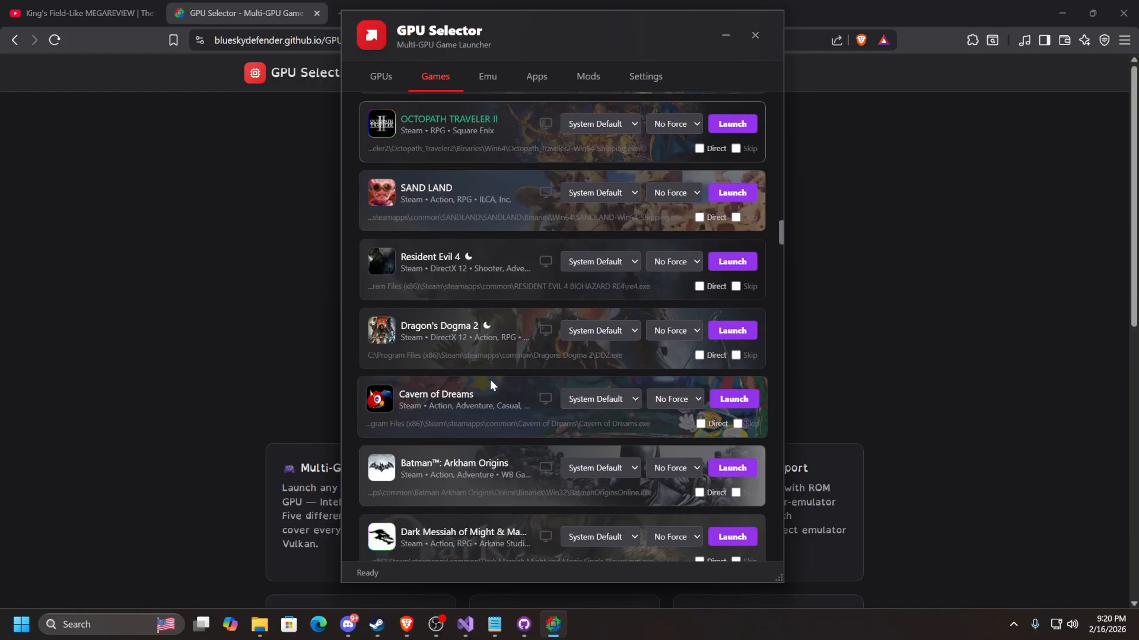
scroll(476, 352, up, 3)
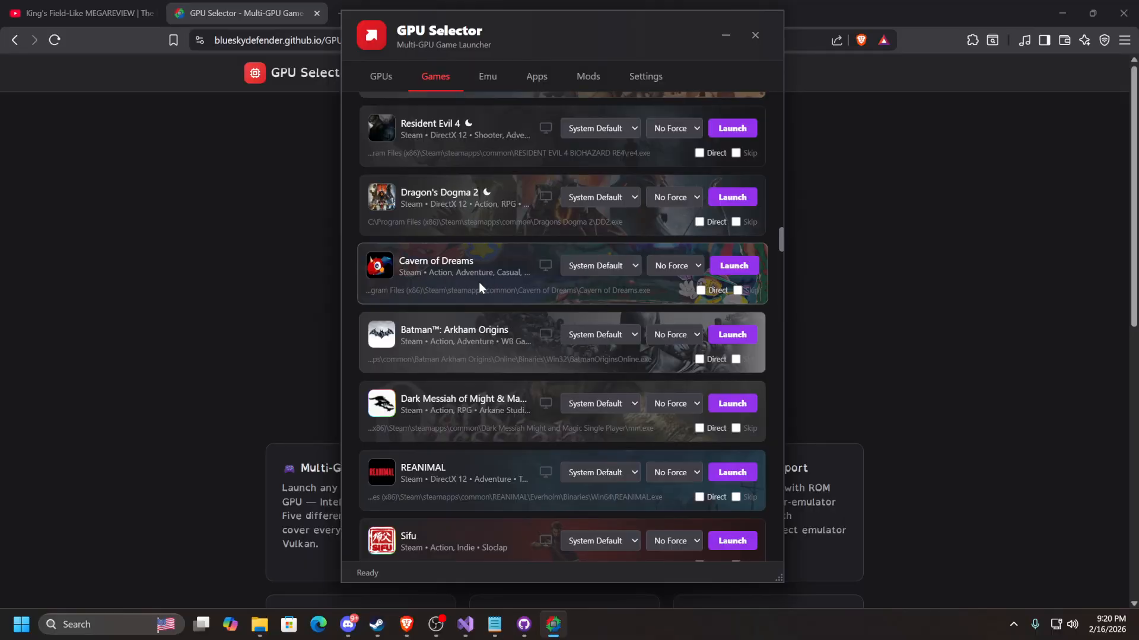
click(727, 267)
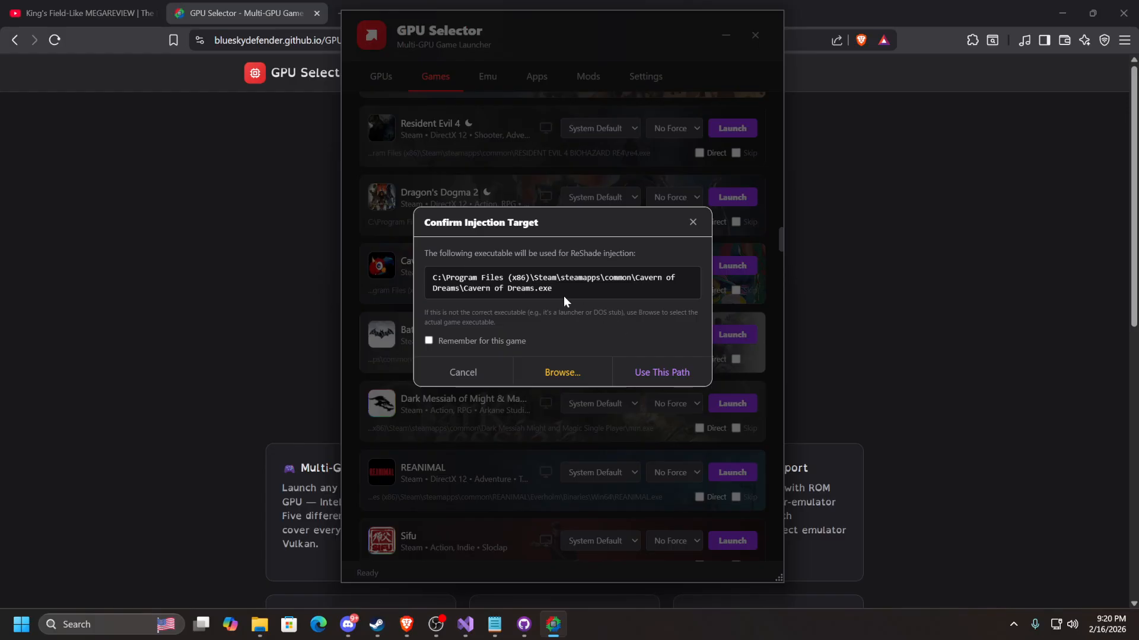
click(658, 372)
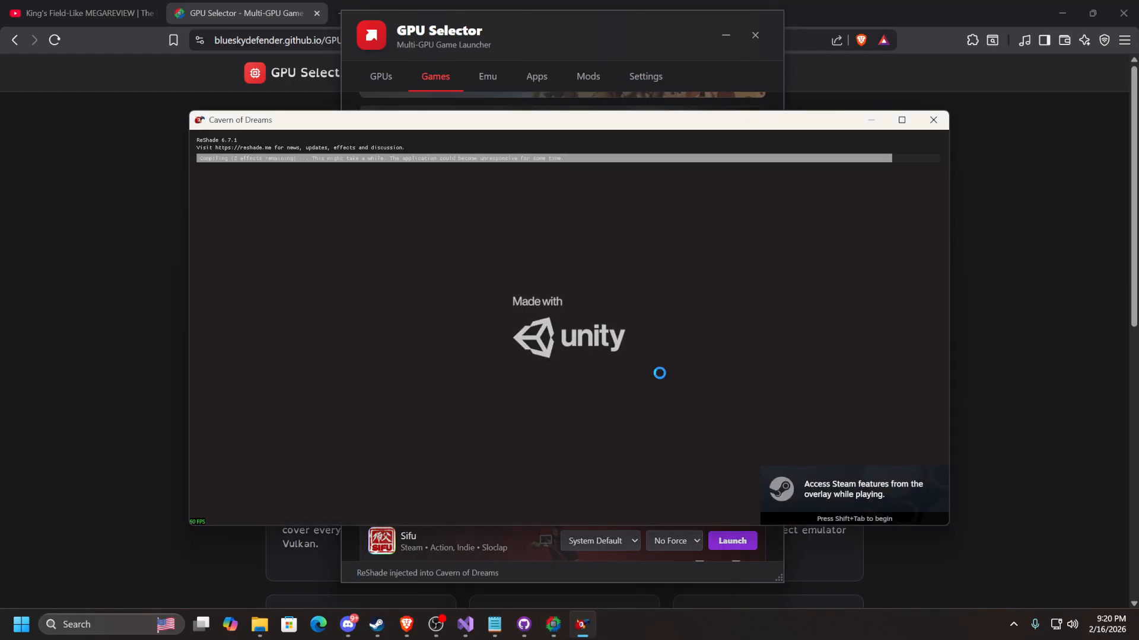
- Examine the Generic Depth Mod add-on in the in-game ReShade overlay, and close the overlay and Cavern of Dreams
key(Home)
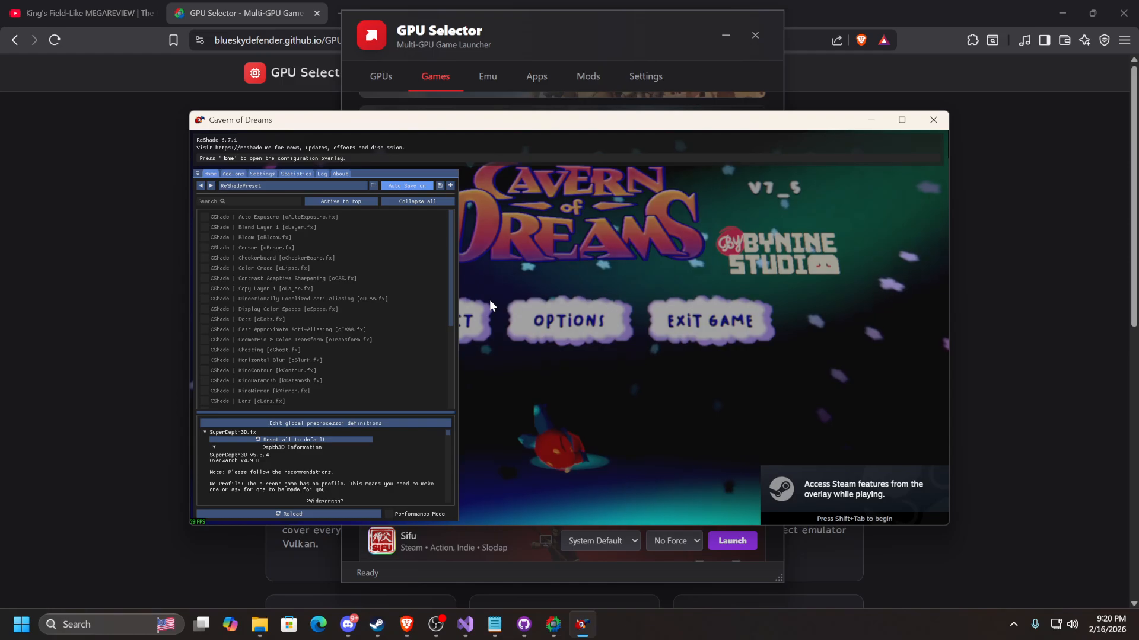
click(233, 174)
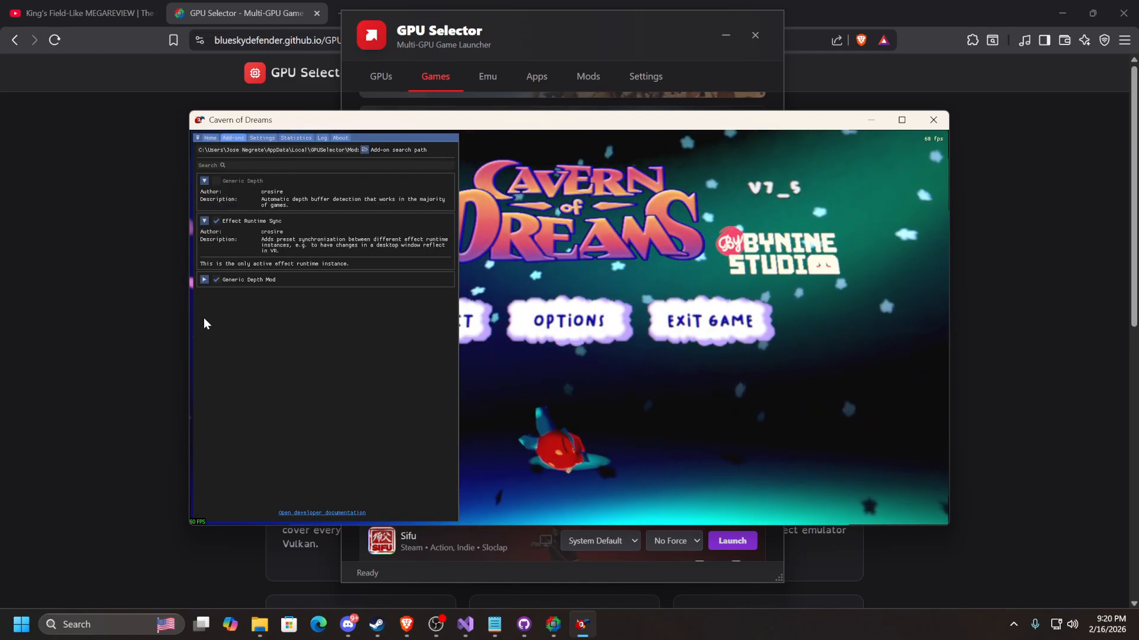
click(204, 316)
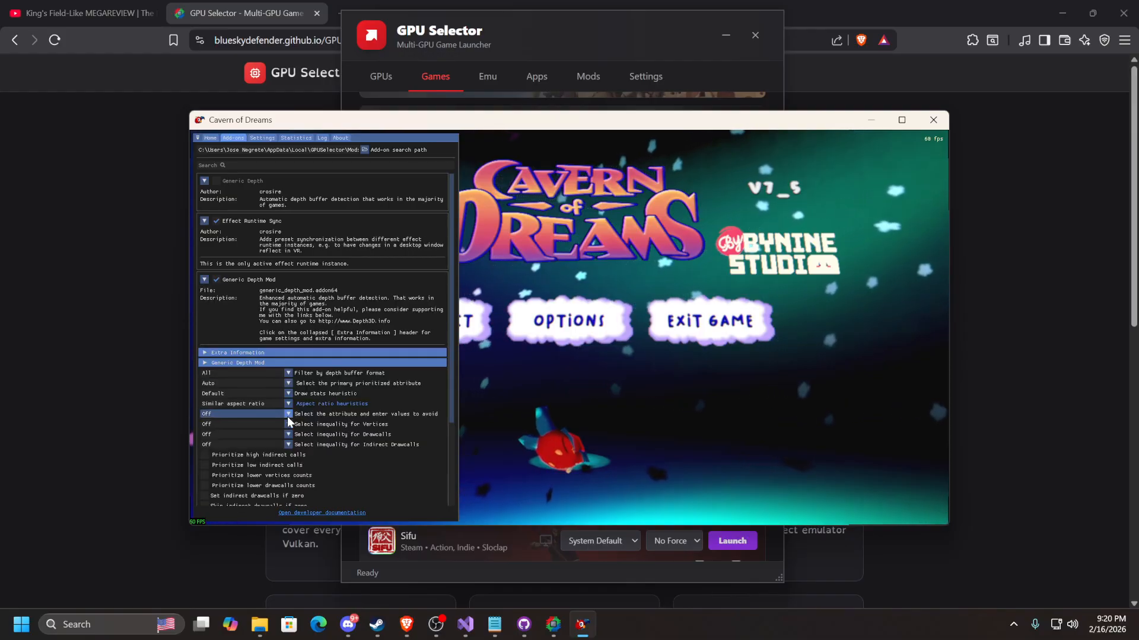
click(204, 280)
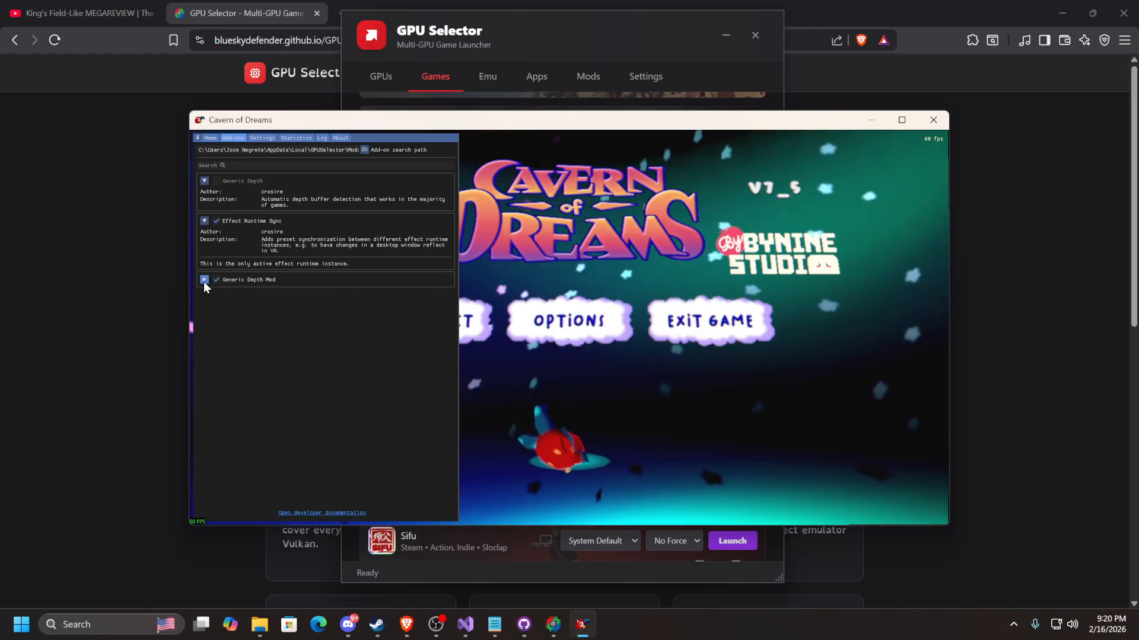
key(Home)
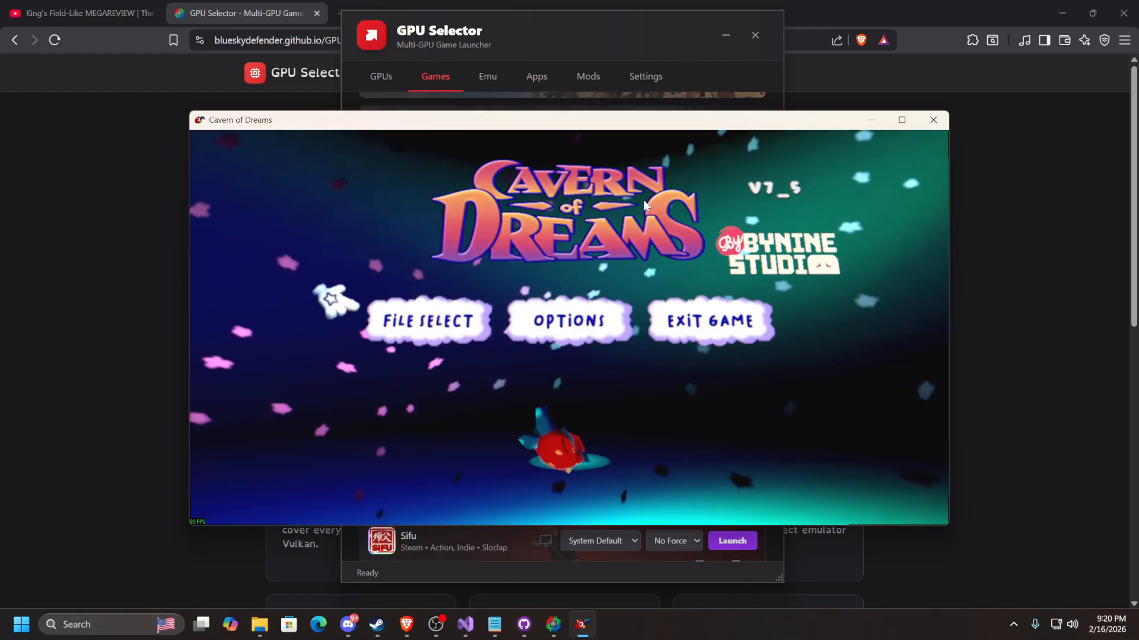
click(932, 120)
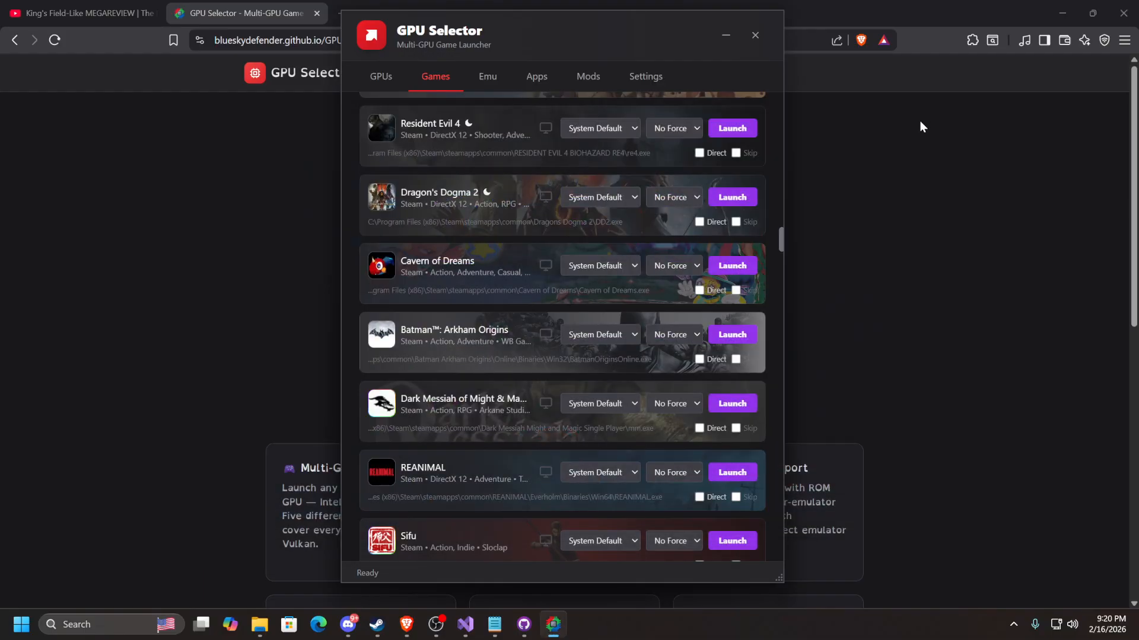
- Add Cavern of Dreams to the ReShade add-on games with Xinp Controller Input enabled, save and close the add-on games manager
click(588, 77)
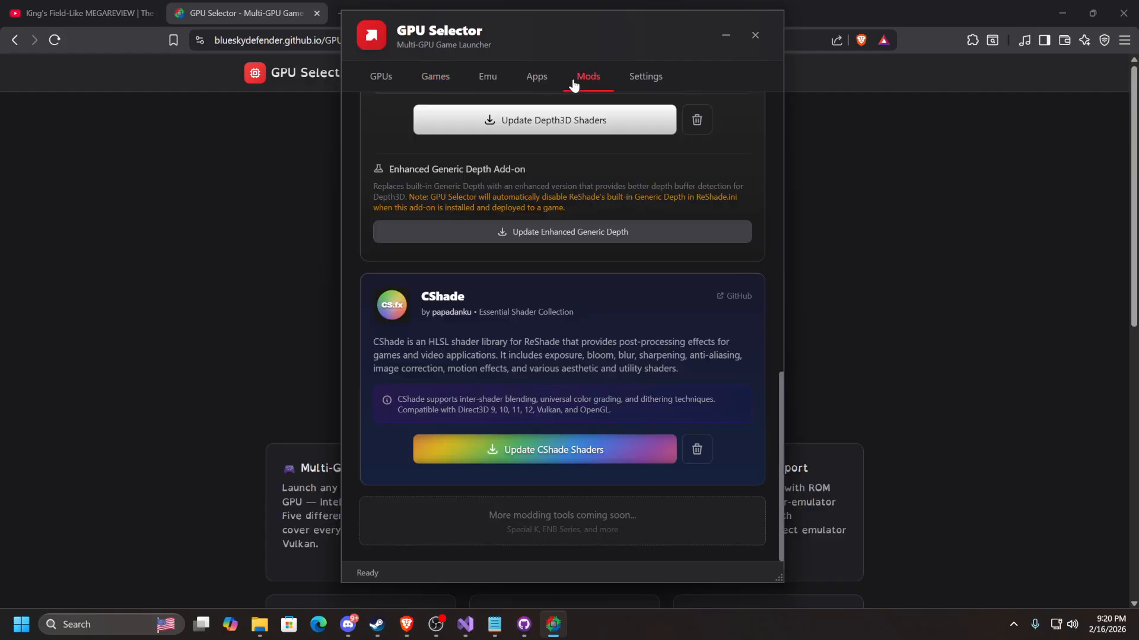
scroll(663, 266, up, 12)
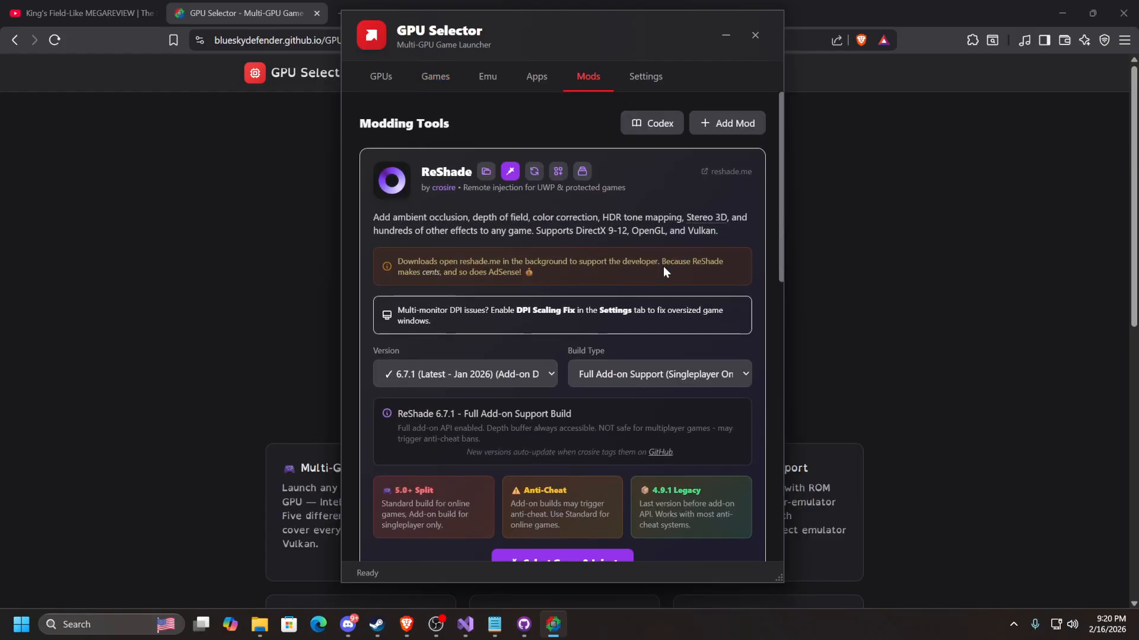
click(585, 172)
click(593, 346)
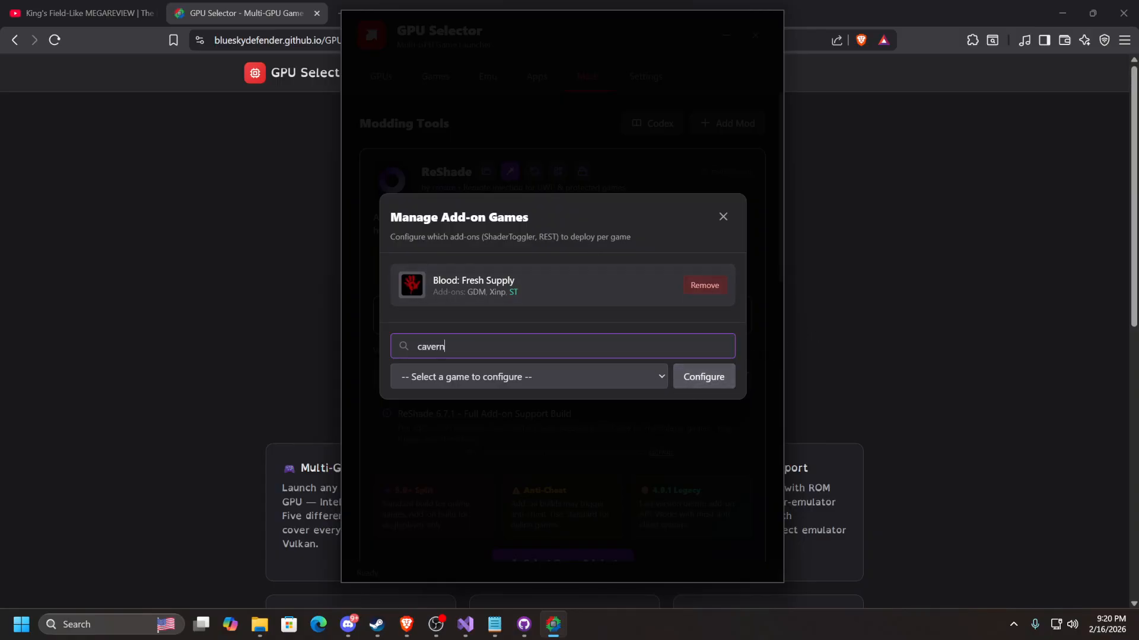
click(577, 369)
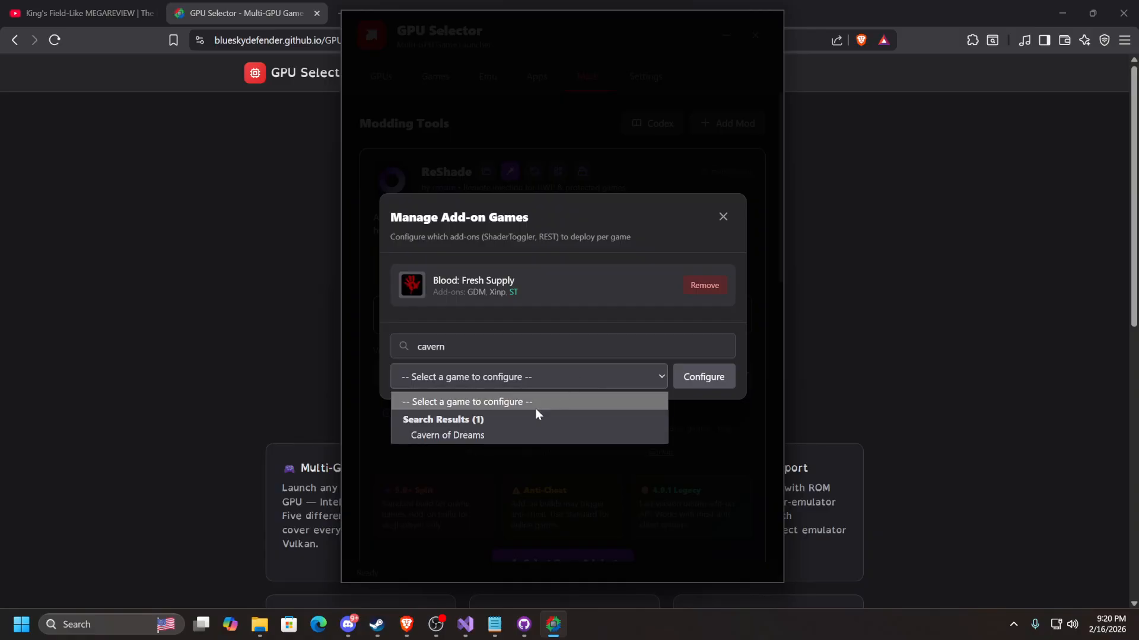
click(482, 436)
click(688, 375)
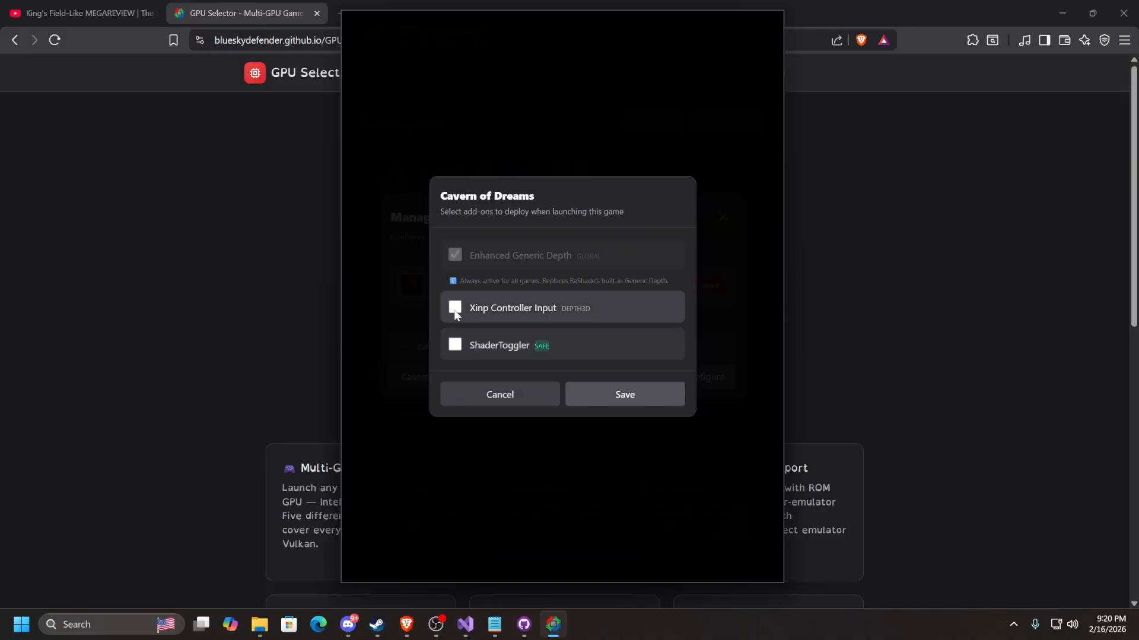
click(648, 399)
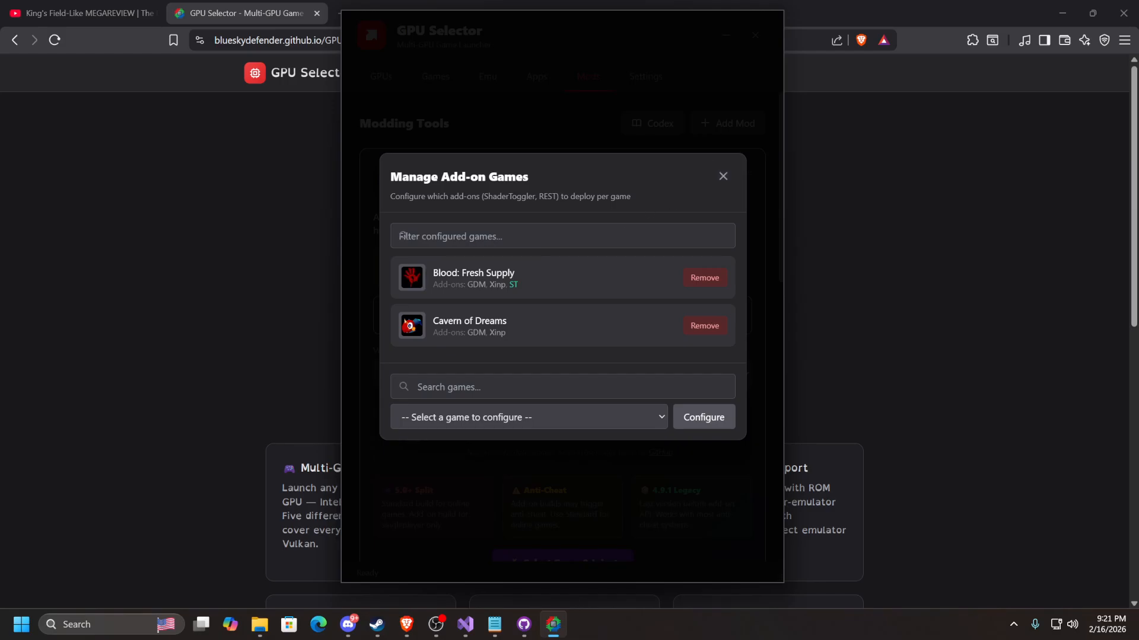
click(724, 178)
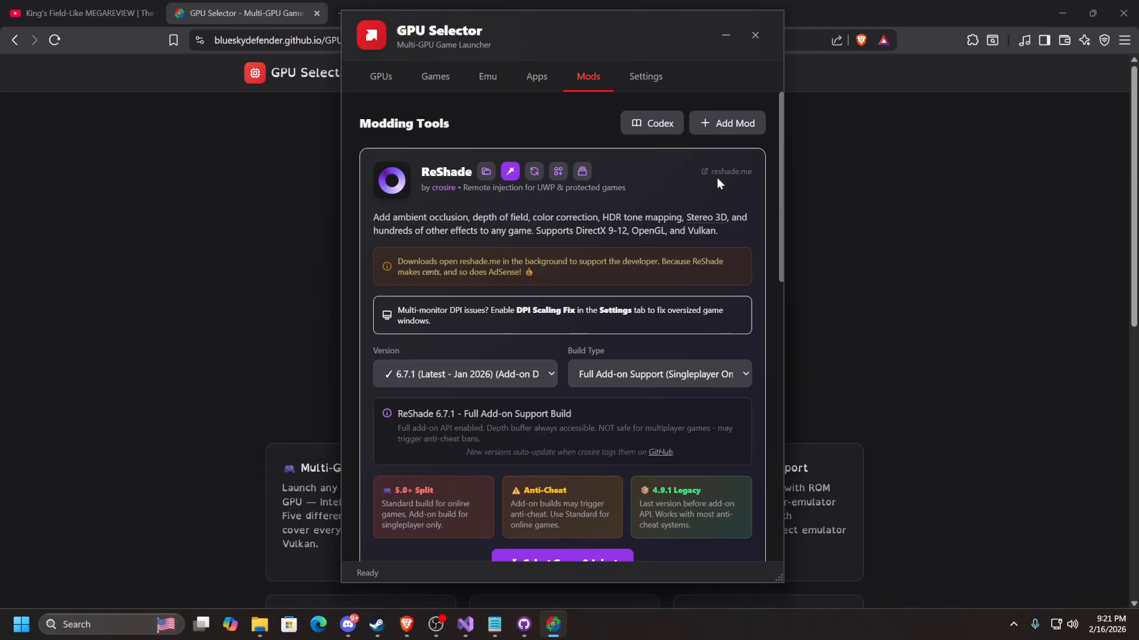
- Search the game library for "cavern, blood" and clear the search
click(437, 77)
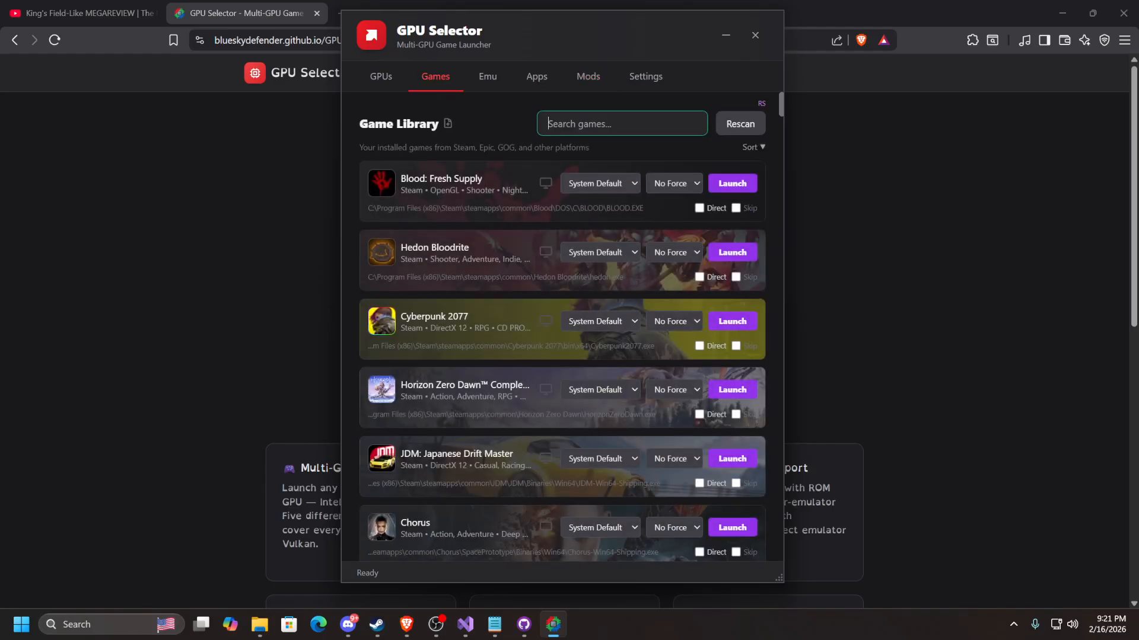
text(cavern)
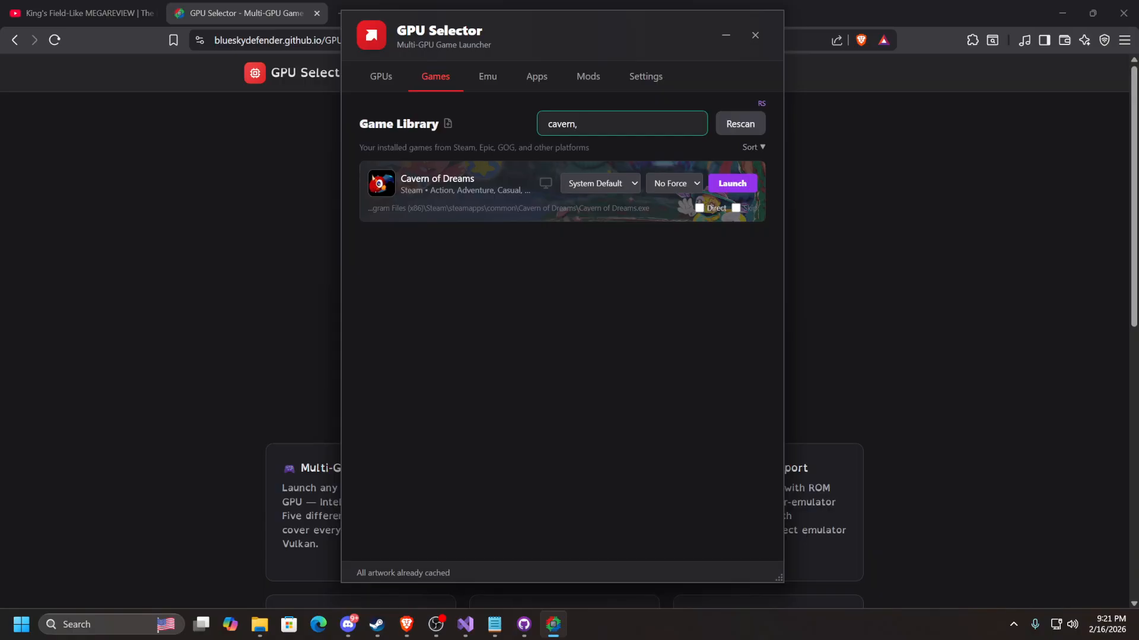
text(, blood)
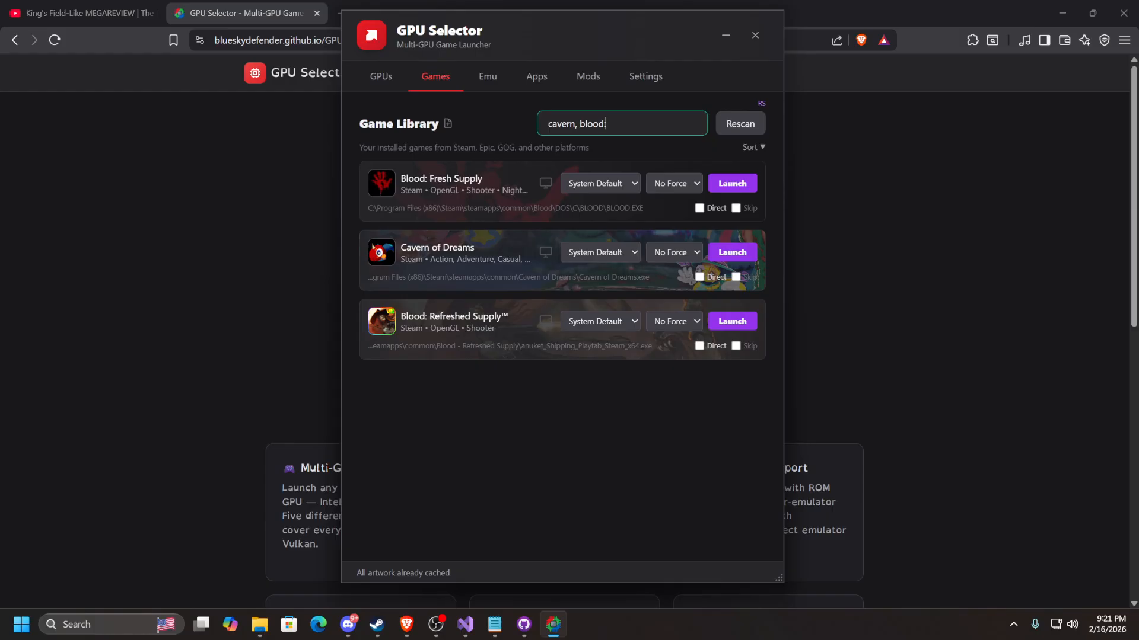
key(BackSpace)
key(BackSpace)
key(BackSpace)
key(BackSpace)
key(BackSpace)
key(BackSpace)
key(BackSpace)
key(BackSpace)
key(BackSpace)
key(BackSpace)
key(BackSpace)
key(BackSpace)
key(BackSpace)
key(BackSpace)
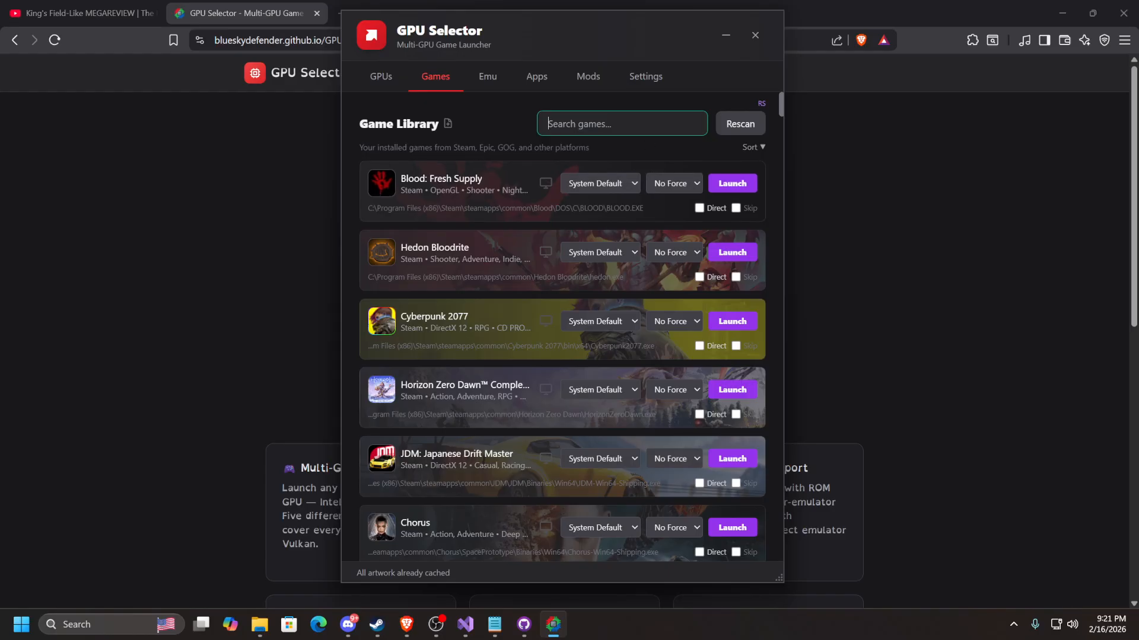
- Search the game library for "cavern" and relaunch Cavern of Dreams with Cavern of Dreams.exe as the ReShade injection target
text(cavern)
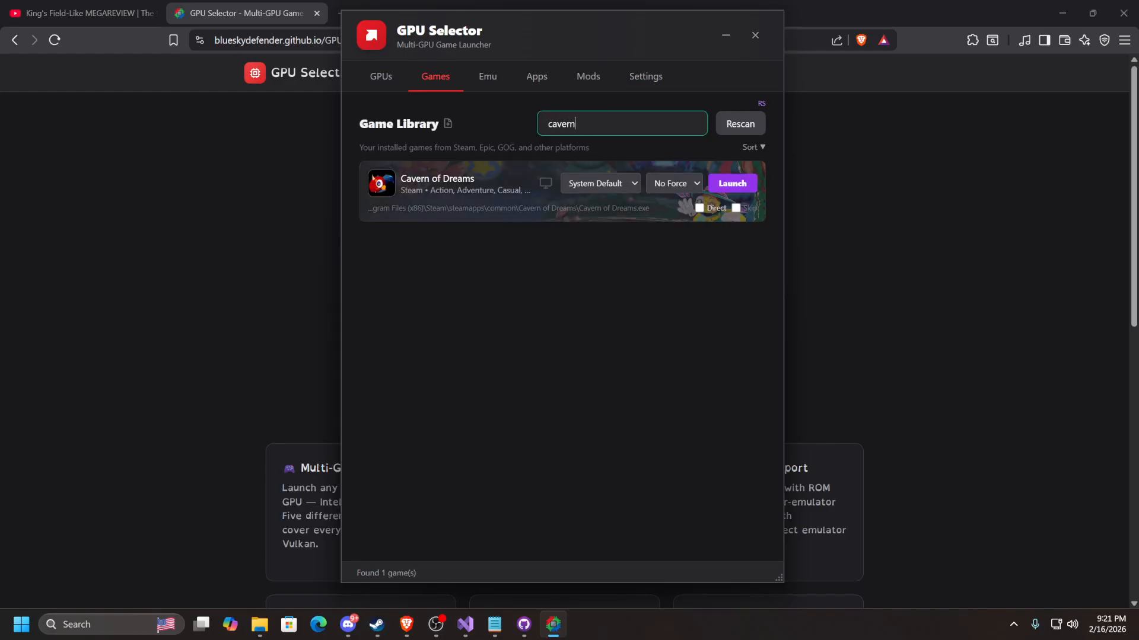
click(734, 181)
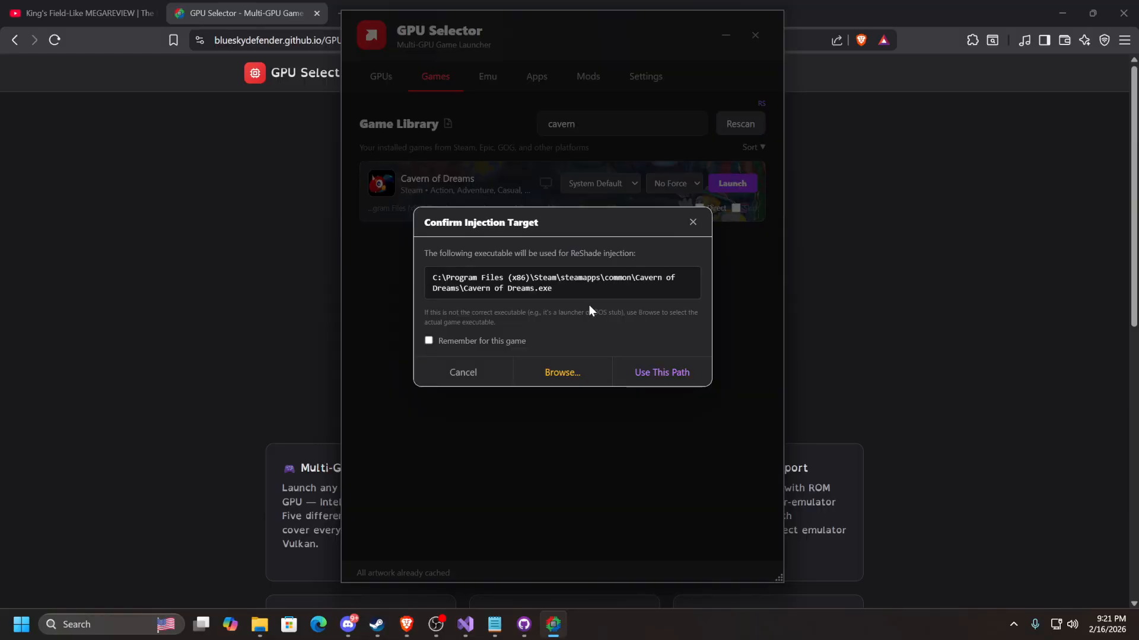
click(680, 375)
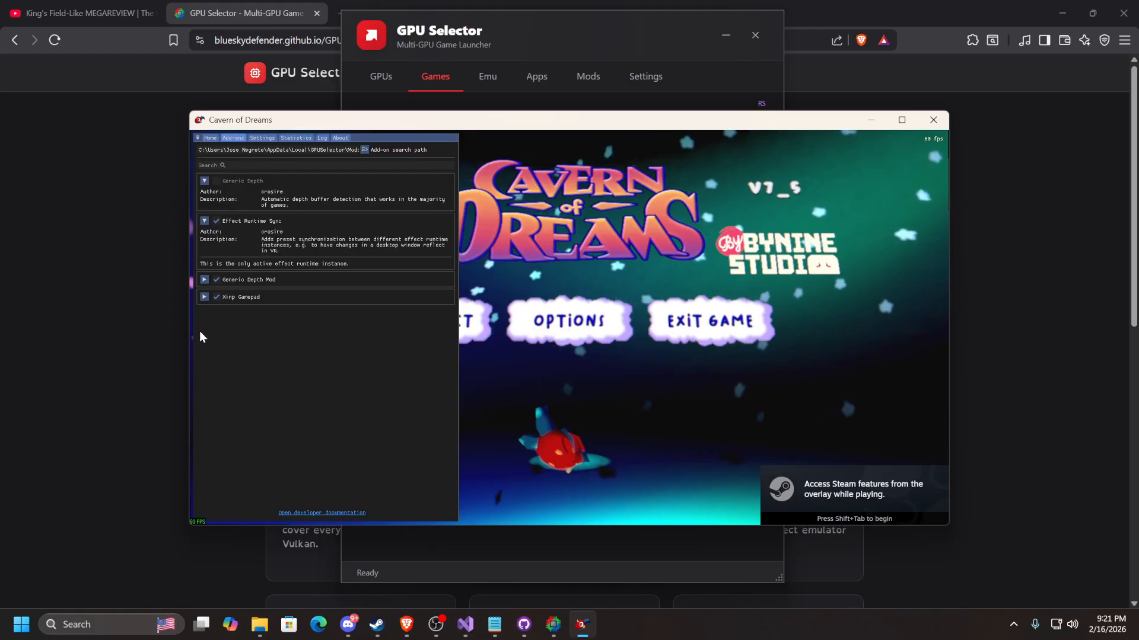
- Check the Xinp Gamepad add-on in the ReShade overlay by switching the Xinp_Gamepad_Debugger effect on and off again
click(204, 297)
click(204, 297)
click(210, 138)
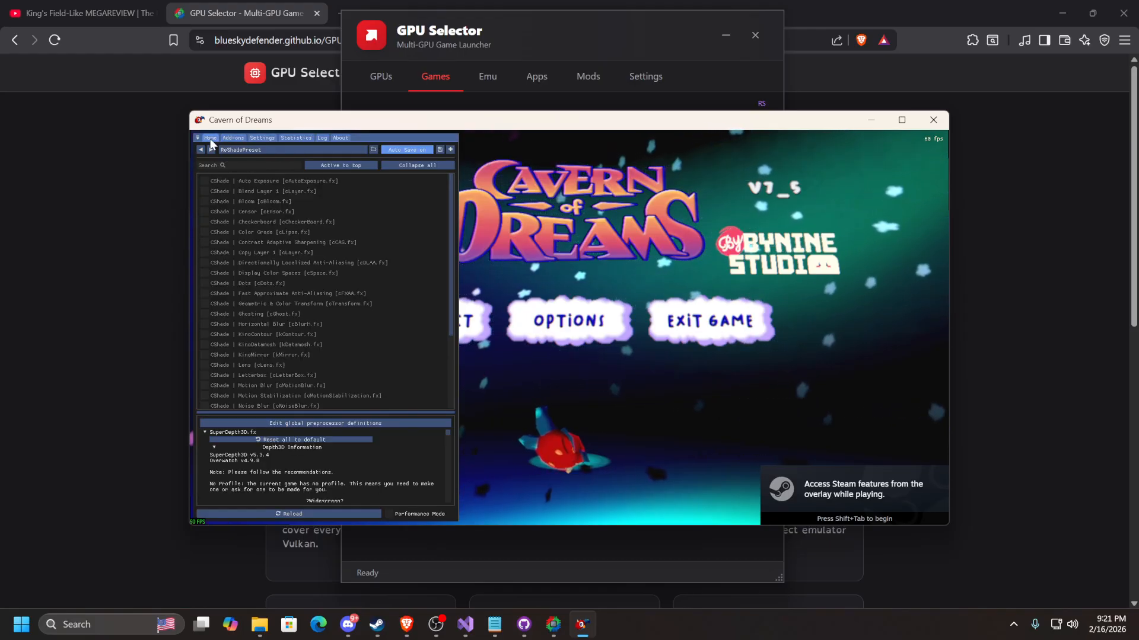
scroll(431, 273, down, 5)
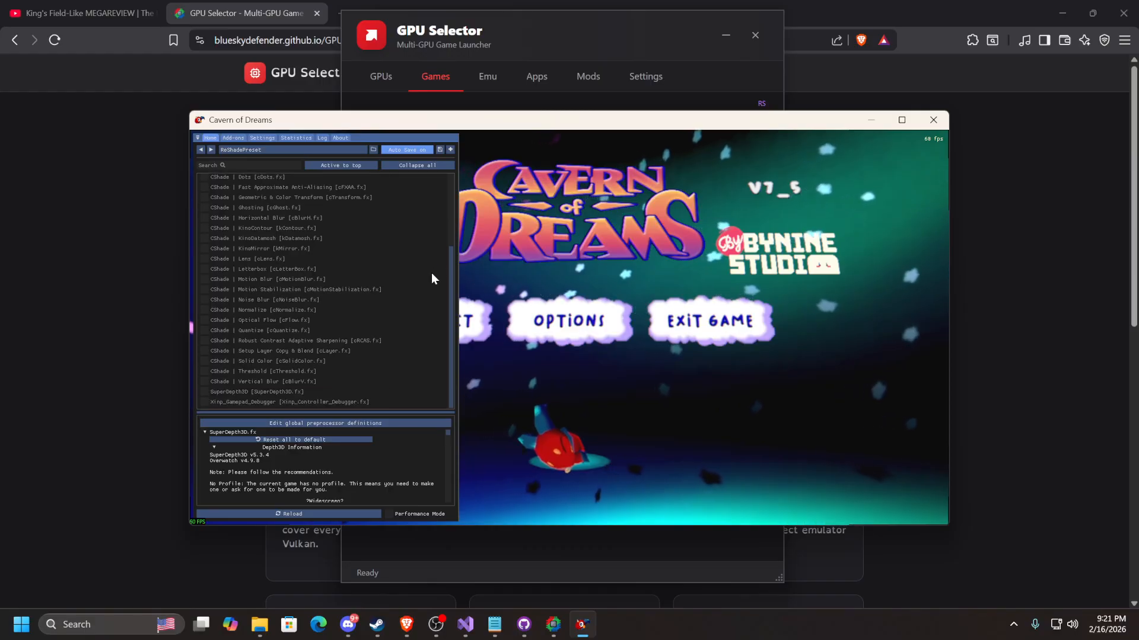
click(250, 402)
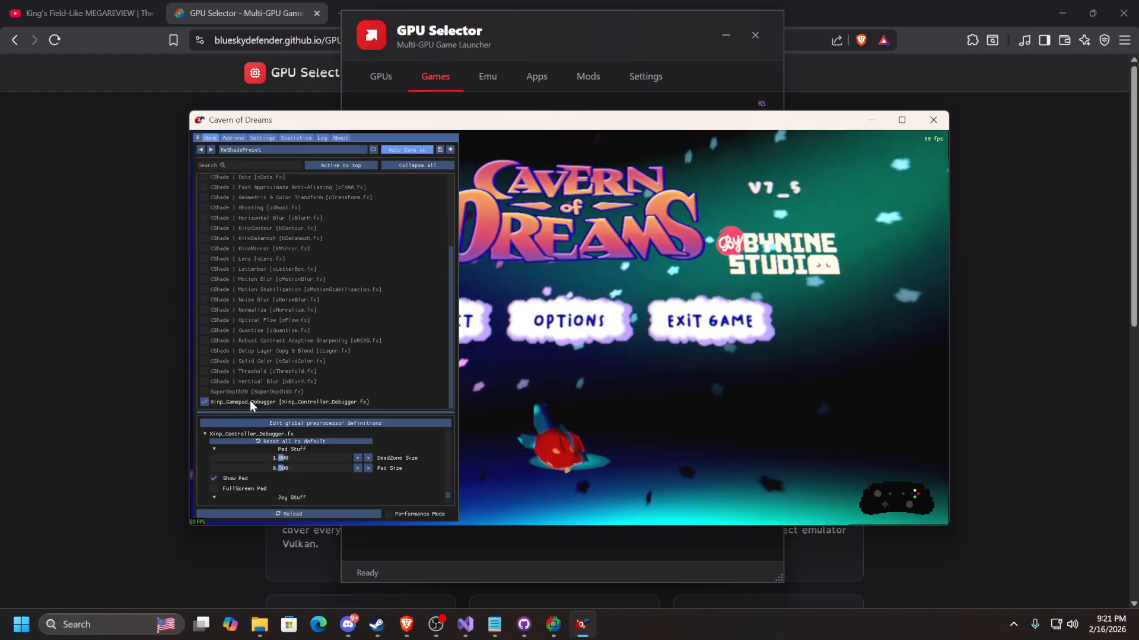
click(251, 402)
click(250, 402)
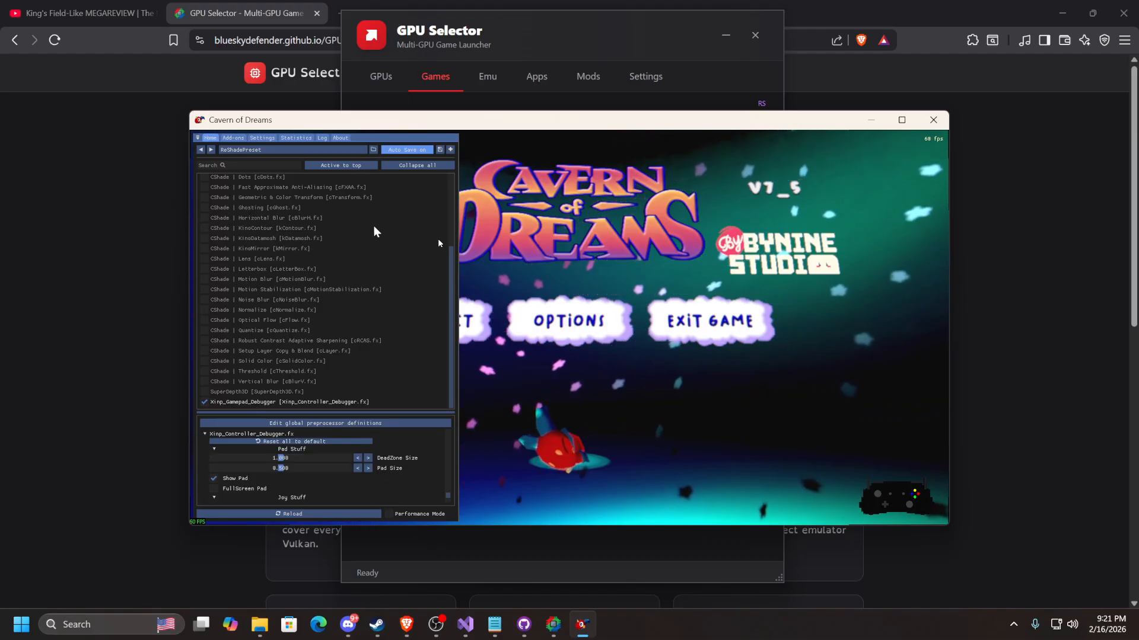
click(233, 403)
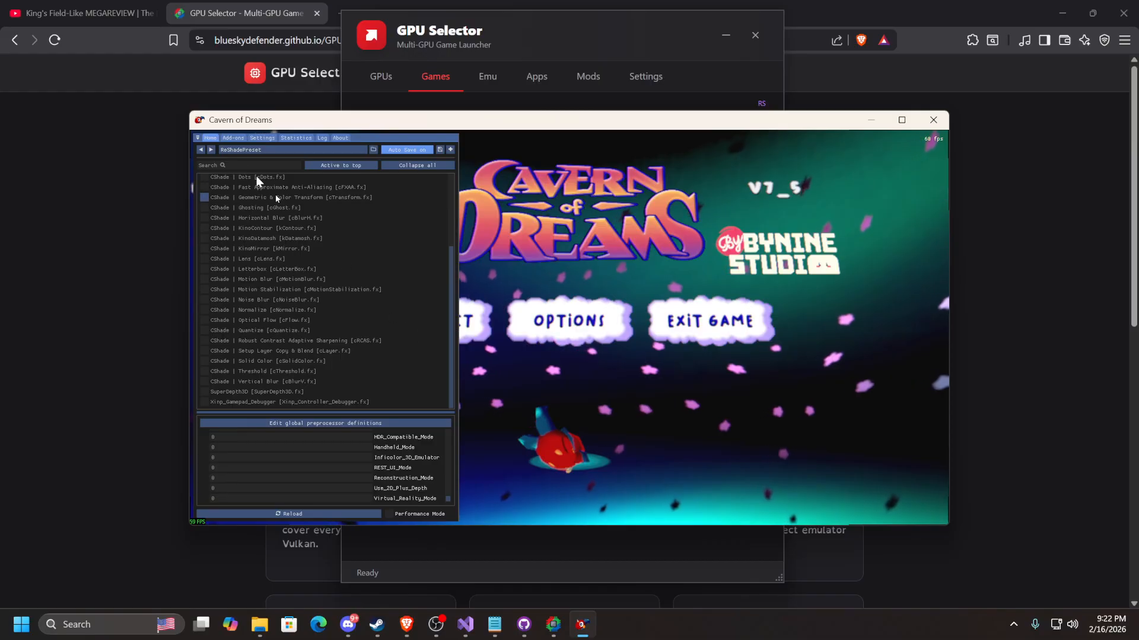
- Review the loaded add-ons and the available shader effects in the ReShade overlay
click(238, 138)
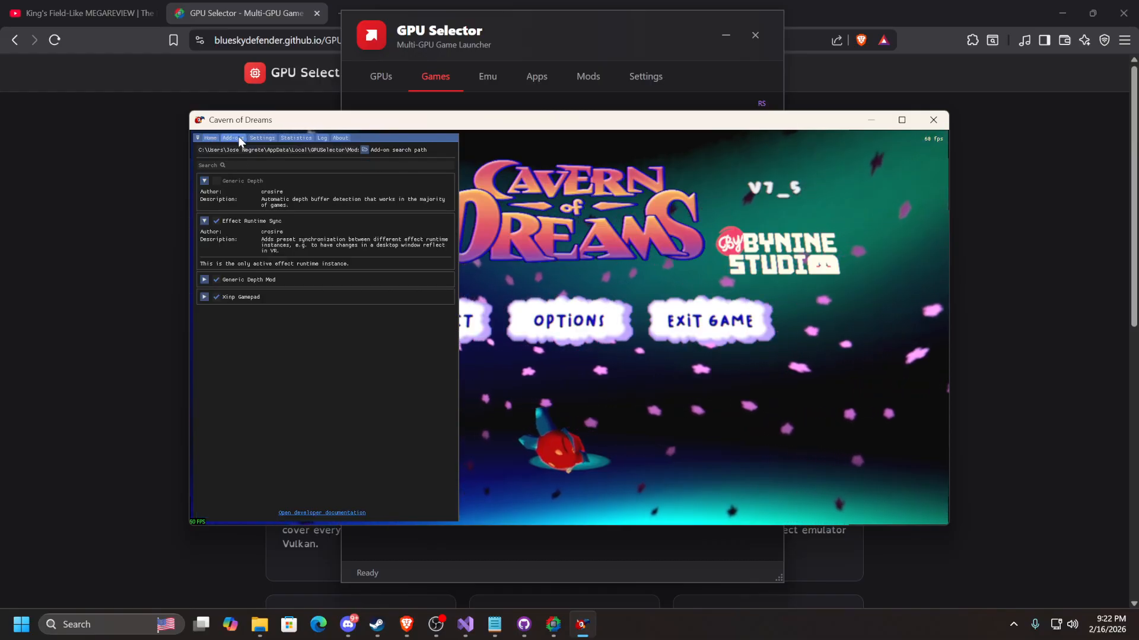
click(211, 138)
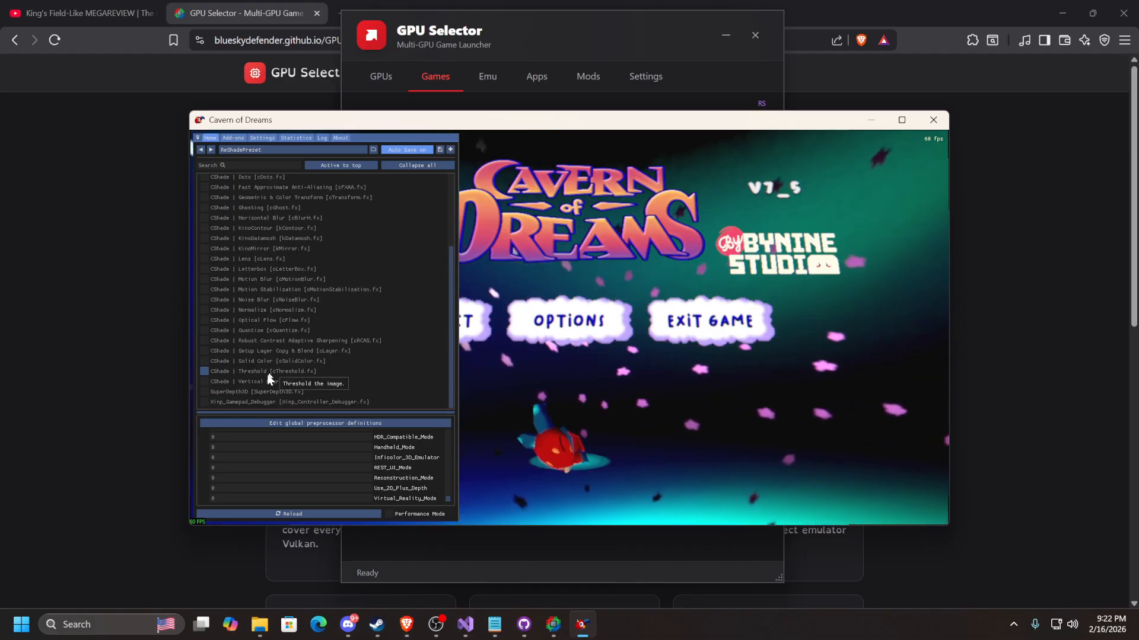
scroll(266, 332, up, 4)
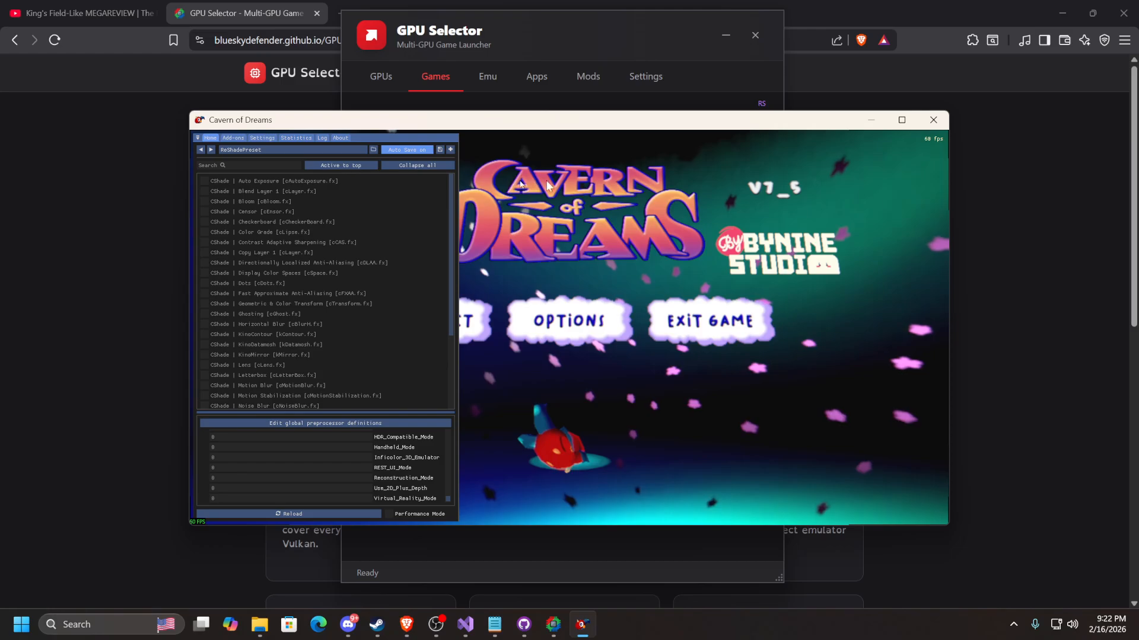
- Switch back to GPU Selector and review the Enhanced Generic Depth add-on and CShade entries among the modding tools
click(634, 546)
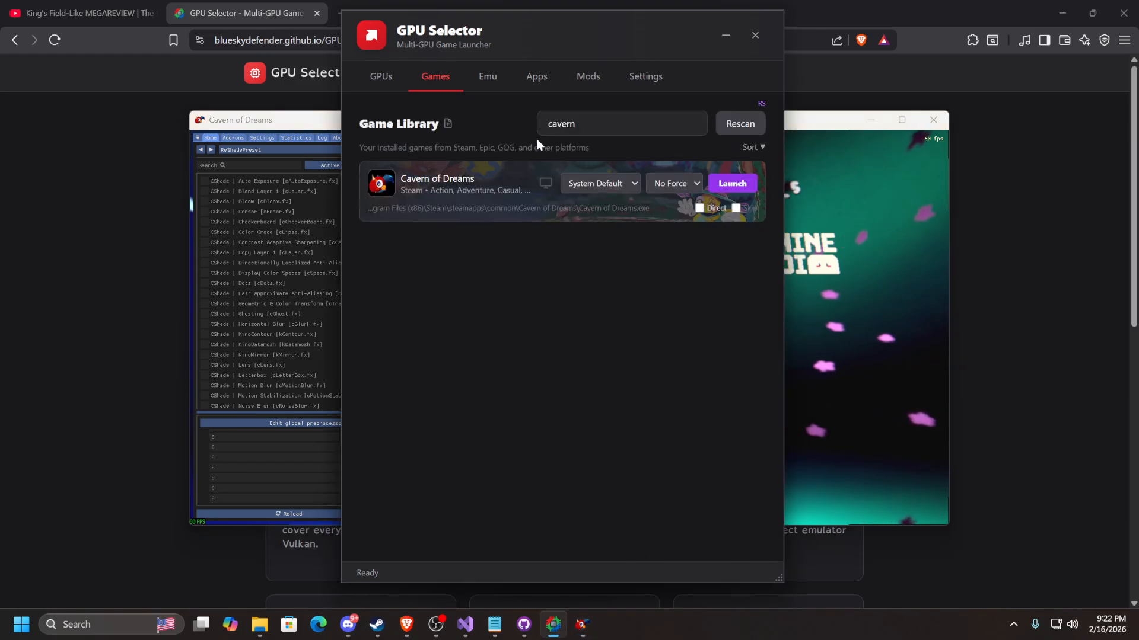
click(586, 77)
scroll(602, 207, down, 2)
scroll(623, 210, down, 10)
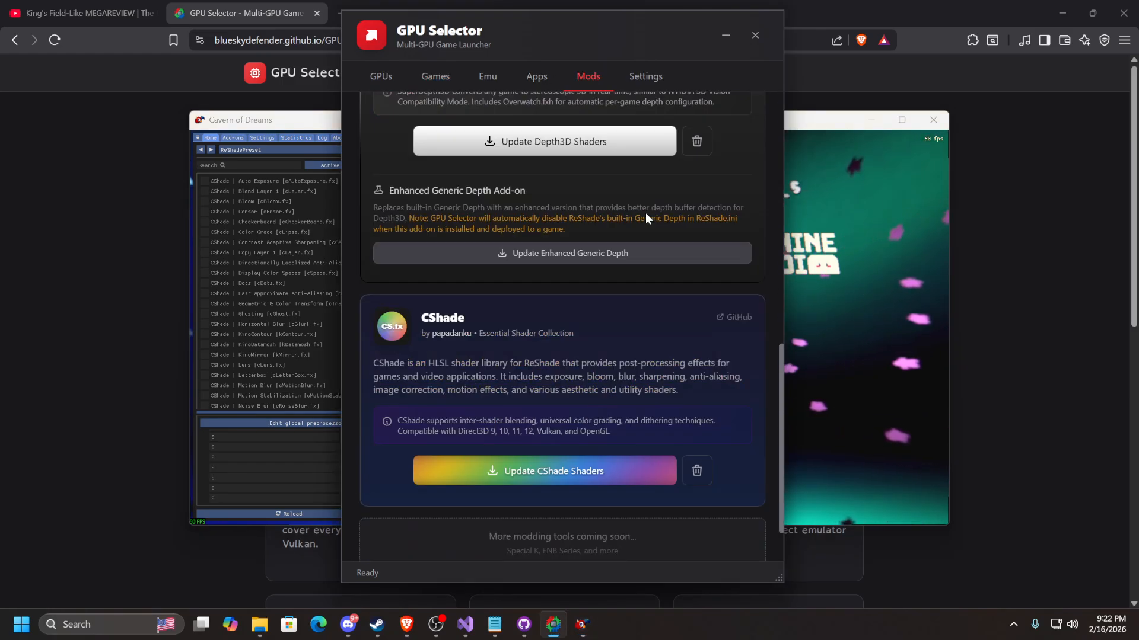
- Uninstall the CShade shaders from the modding tools and accept the removal of their files
click(698, 449)
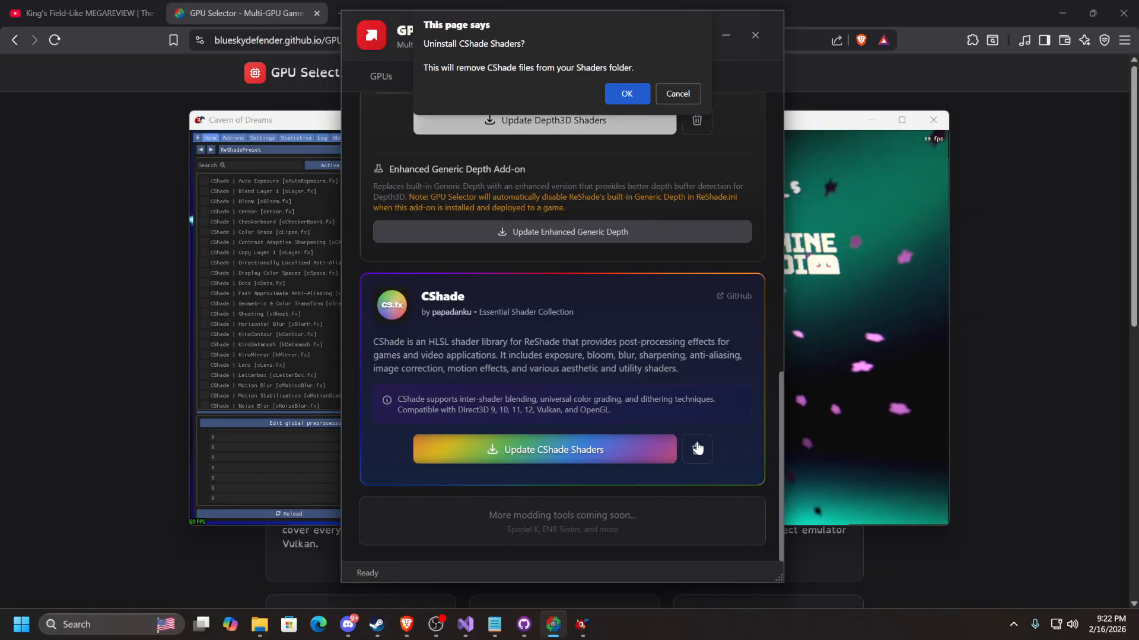
click(627, 92)
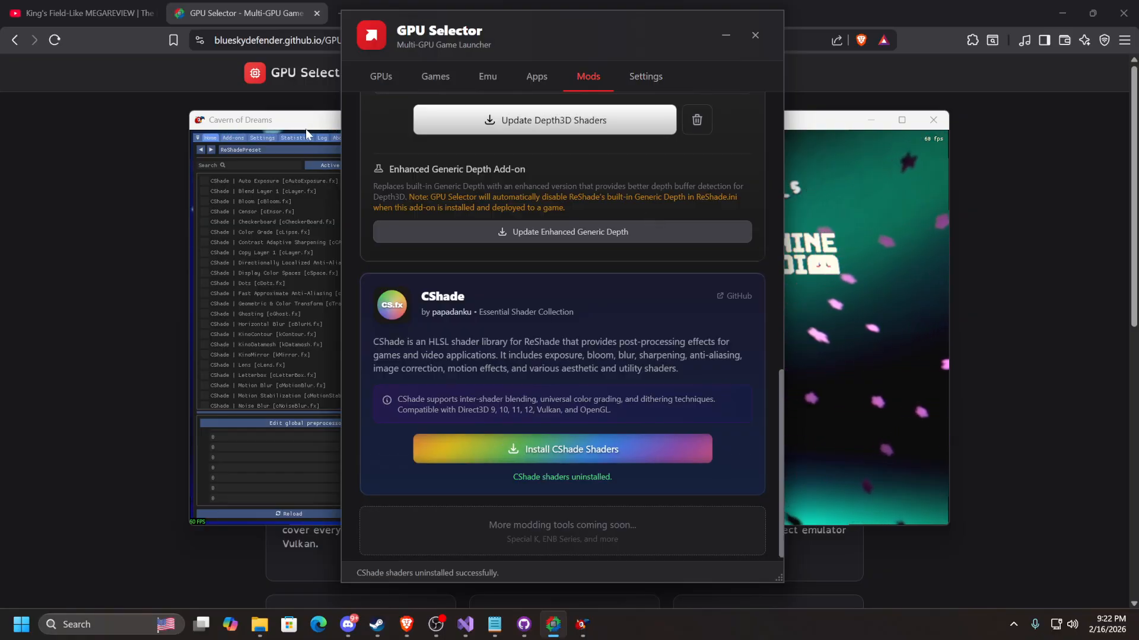
- Reload the effects in the ReShade overlay of Cavern of Dreams and close the game
click(272, 125)
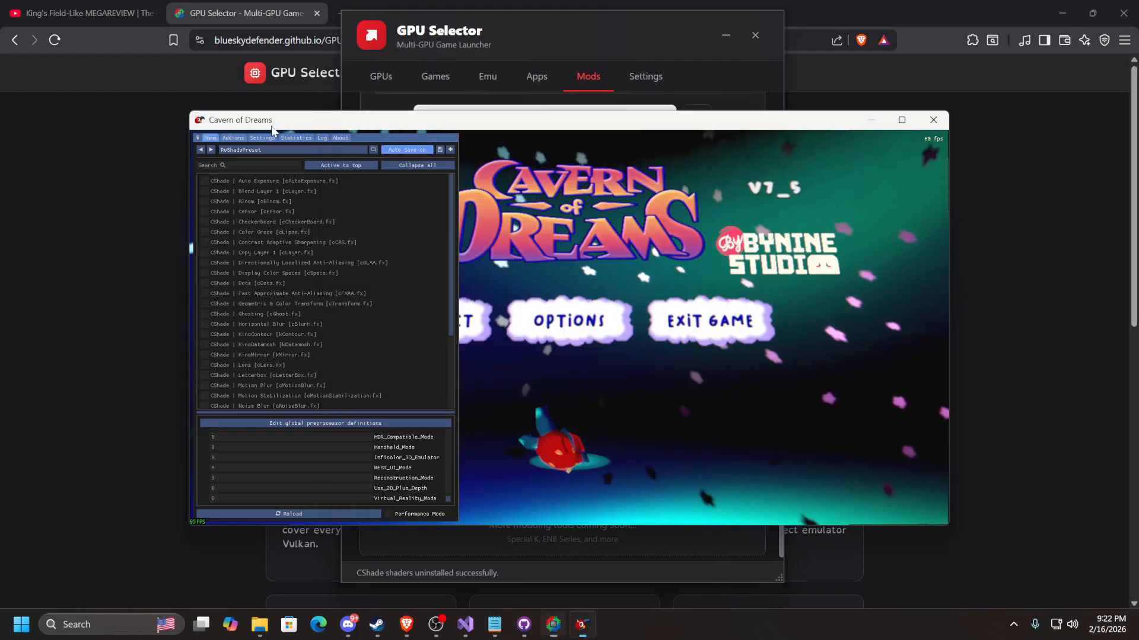
click(288, 515)
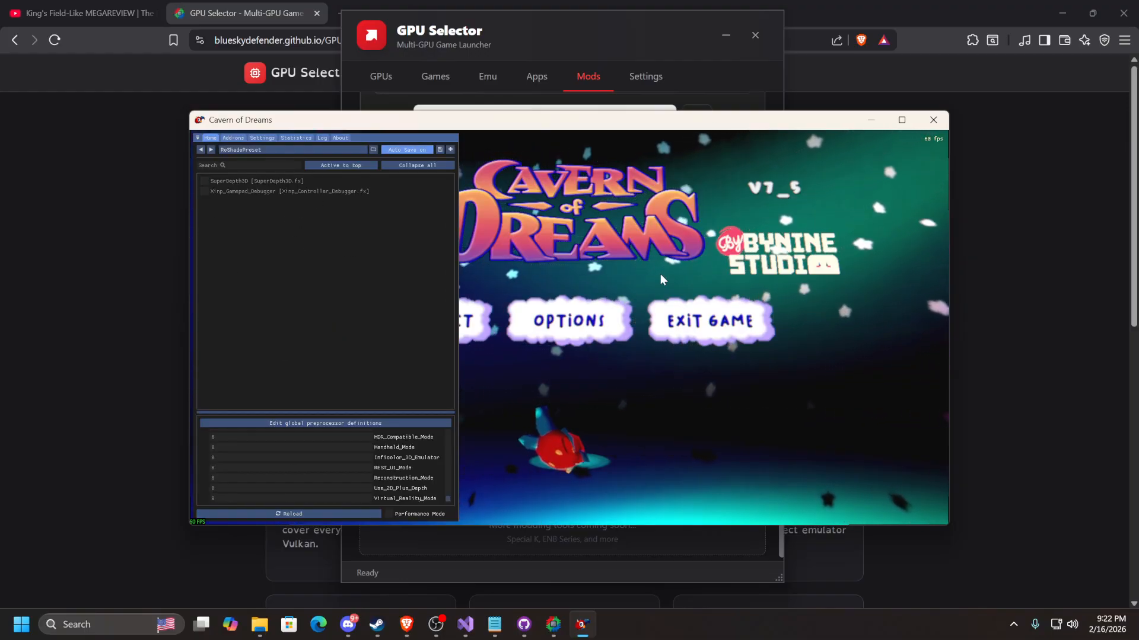
key(Home)
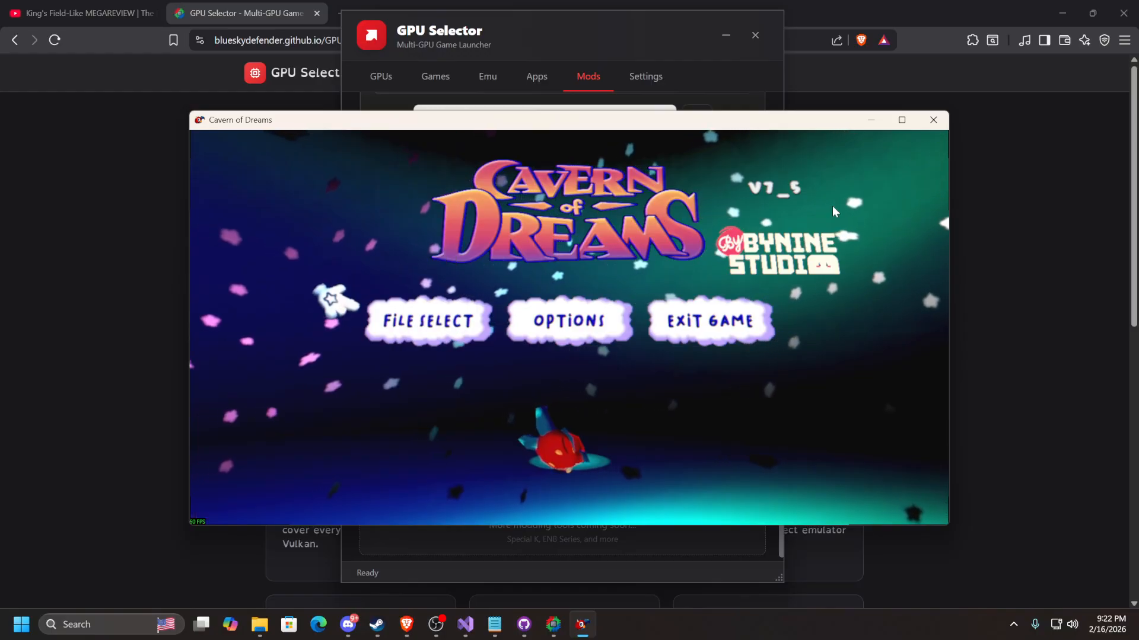
click(929, 120)
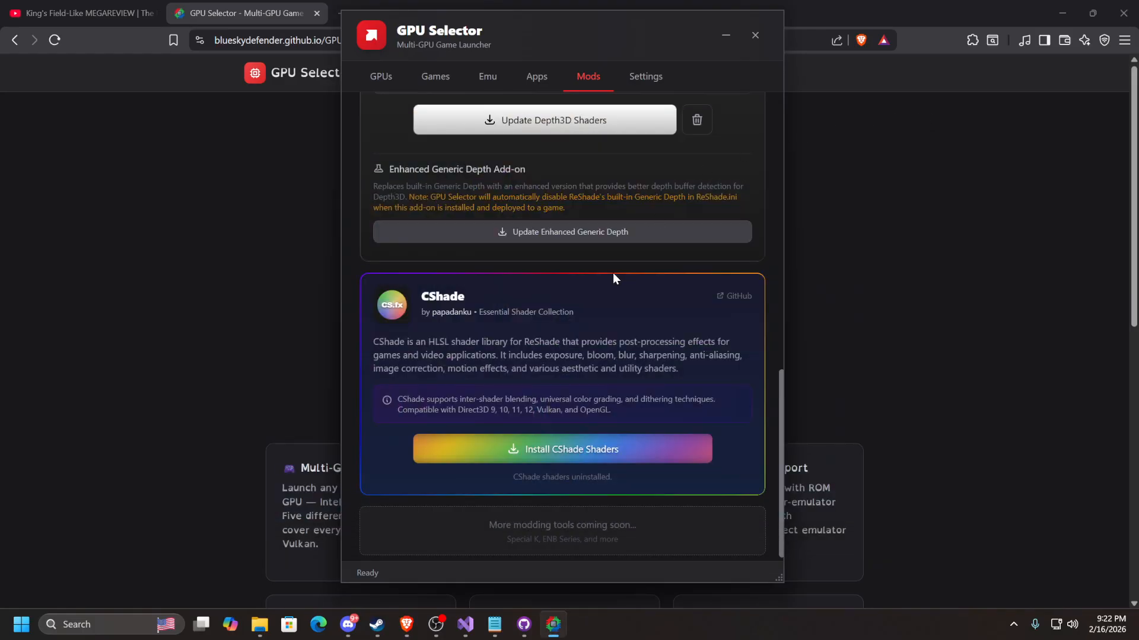
- Open the ReShade Injector folder from GPU Selector and inspect its reshade-shaders\Shaders and Addons subfolders
scroll(614, 273, up, 10)
scroll(613, 272, up, 2)
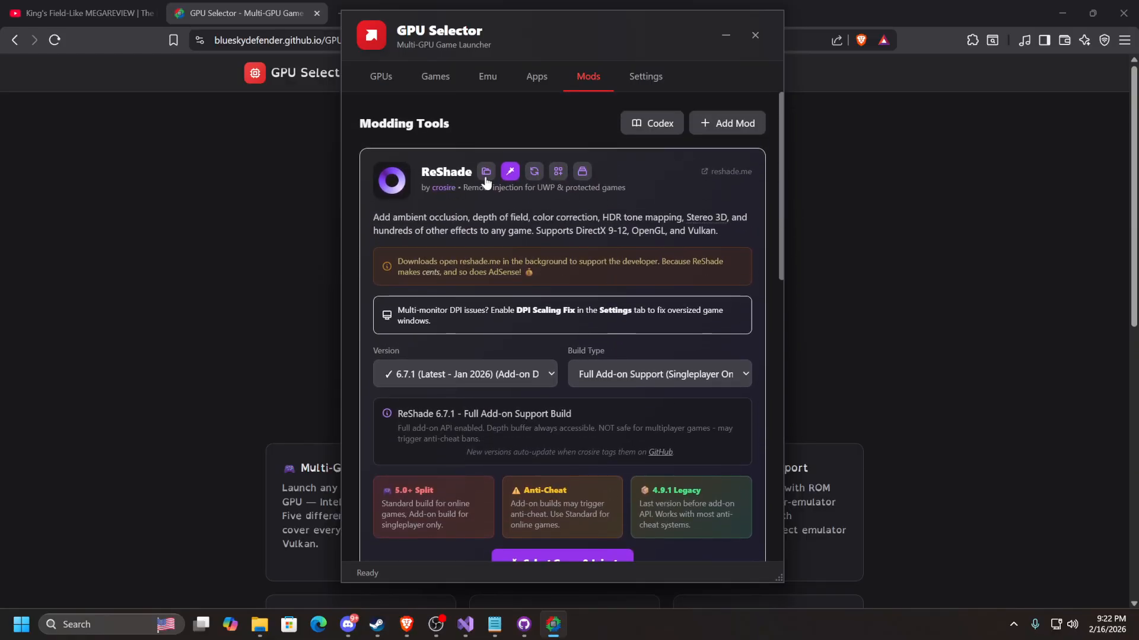
click(489, 173)
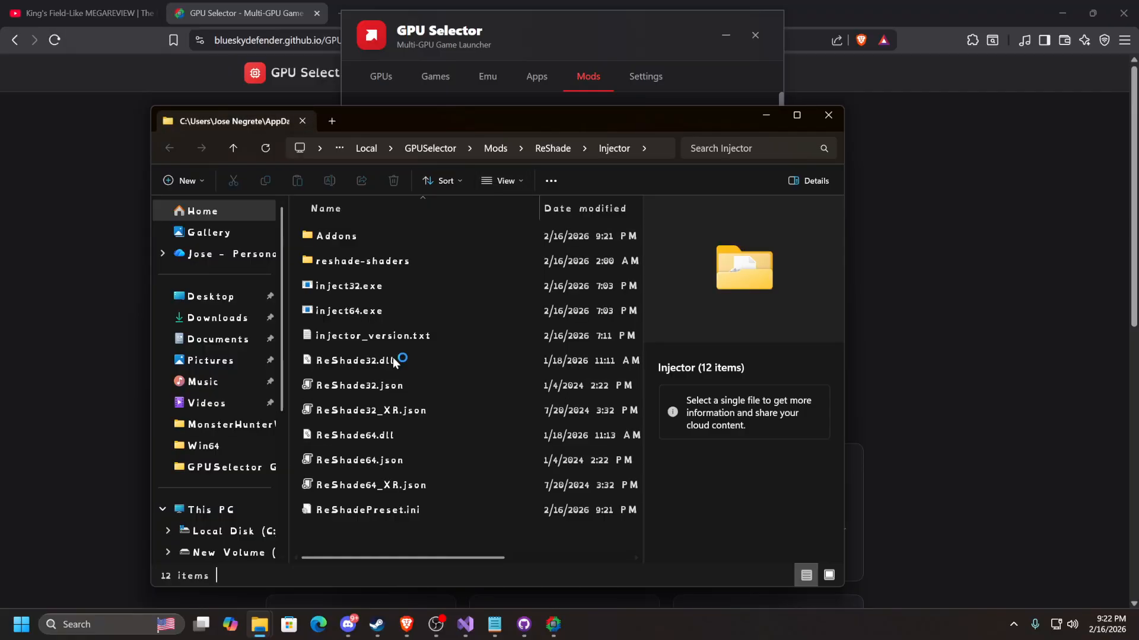
double_click(335, 259)
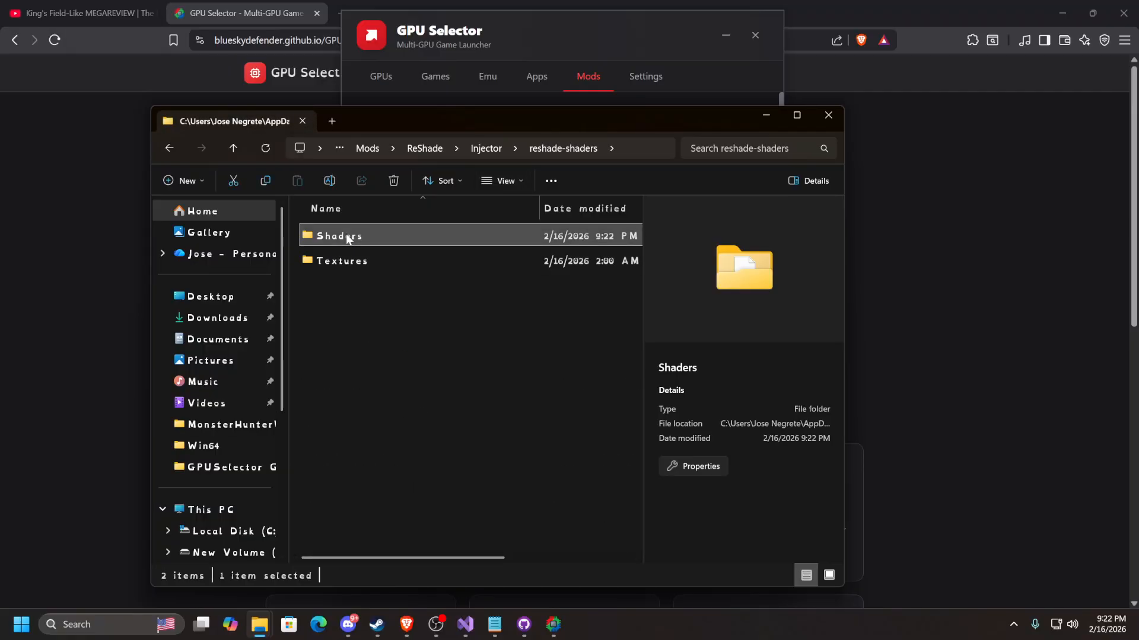
double_click(346, 235)
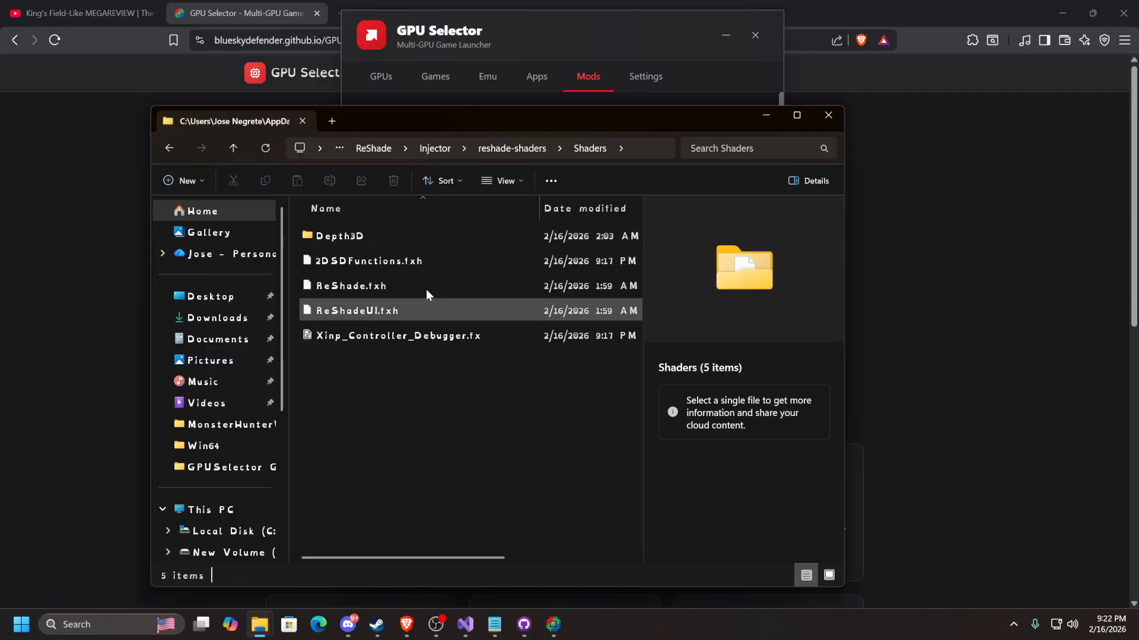
click(170, 148)
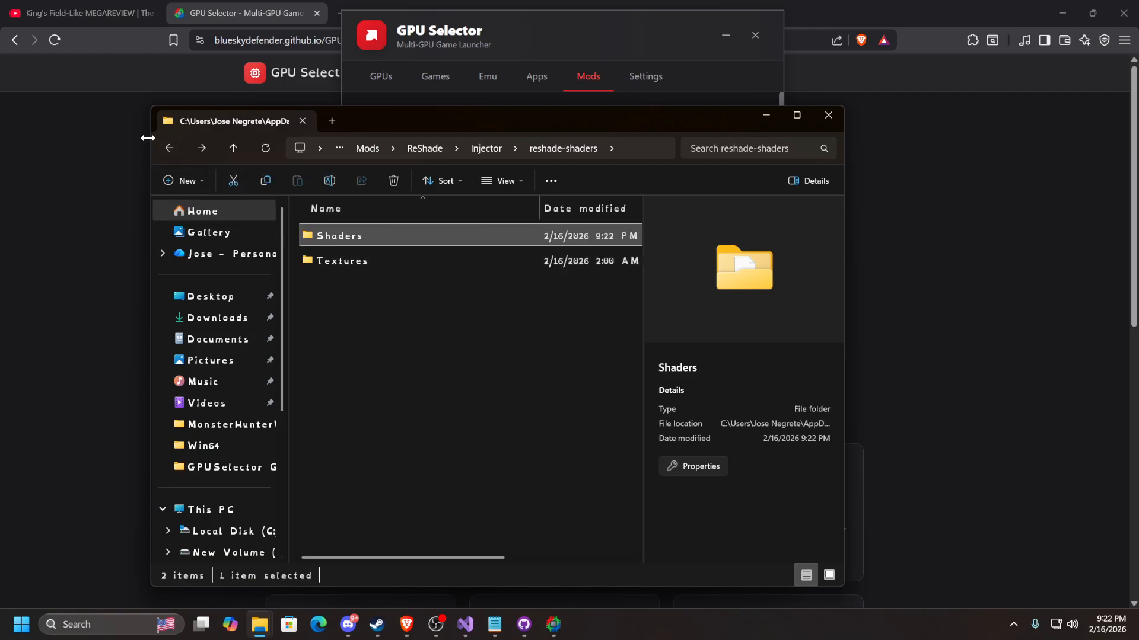
click(168, 149)
double_click(353, 236)
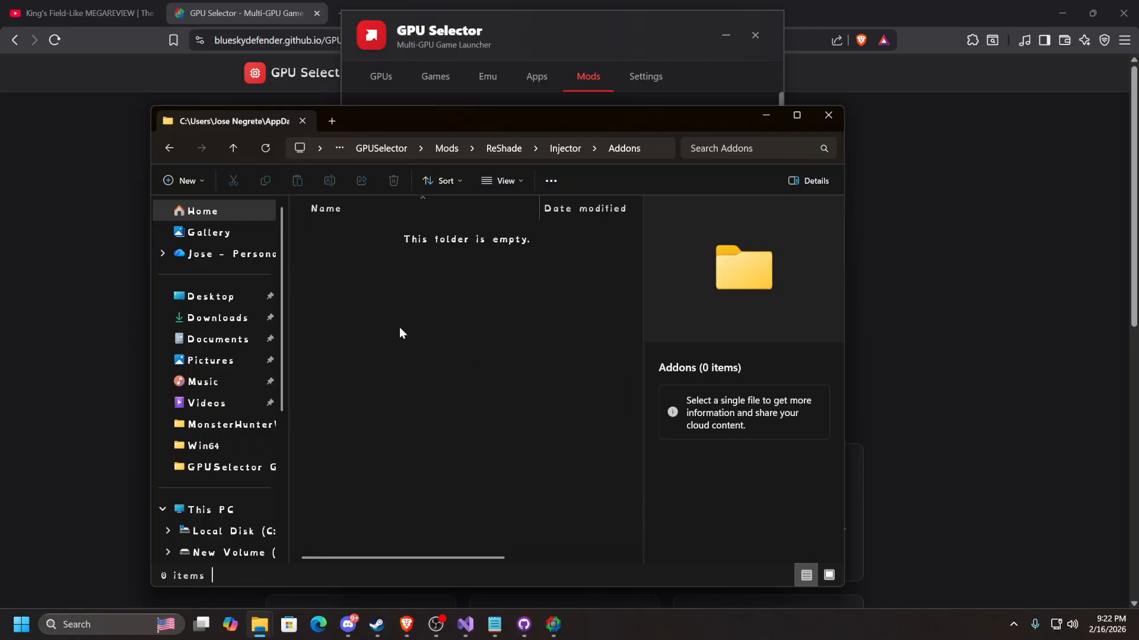
click(169, 149)
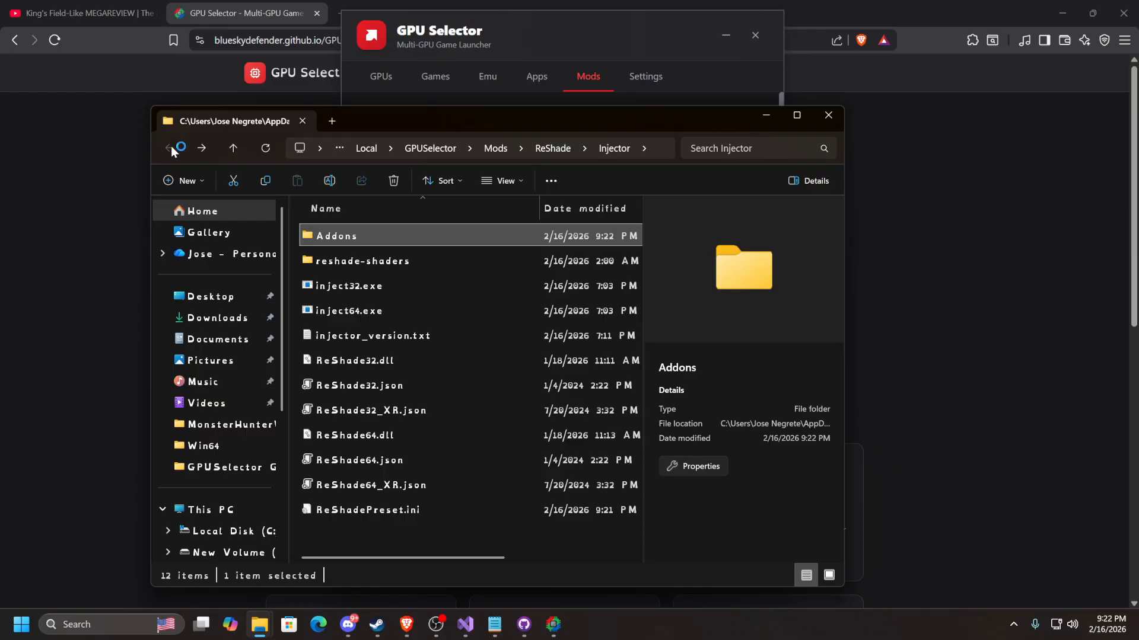
- Return to GPU Selector and examine the custom add-on form in ReShade Add-ons, including its add-on specific URL fields
click(543, 40)
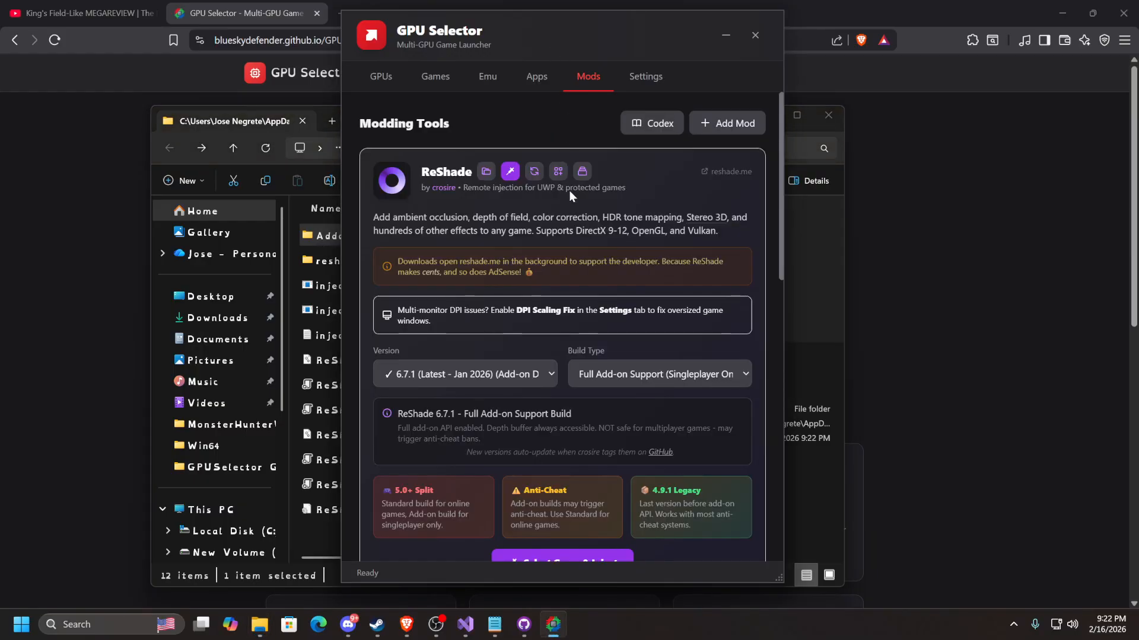
click(558, 171)
scroll(548, 381, down, 5)
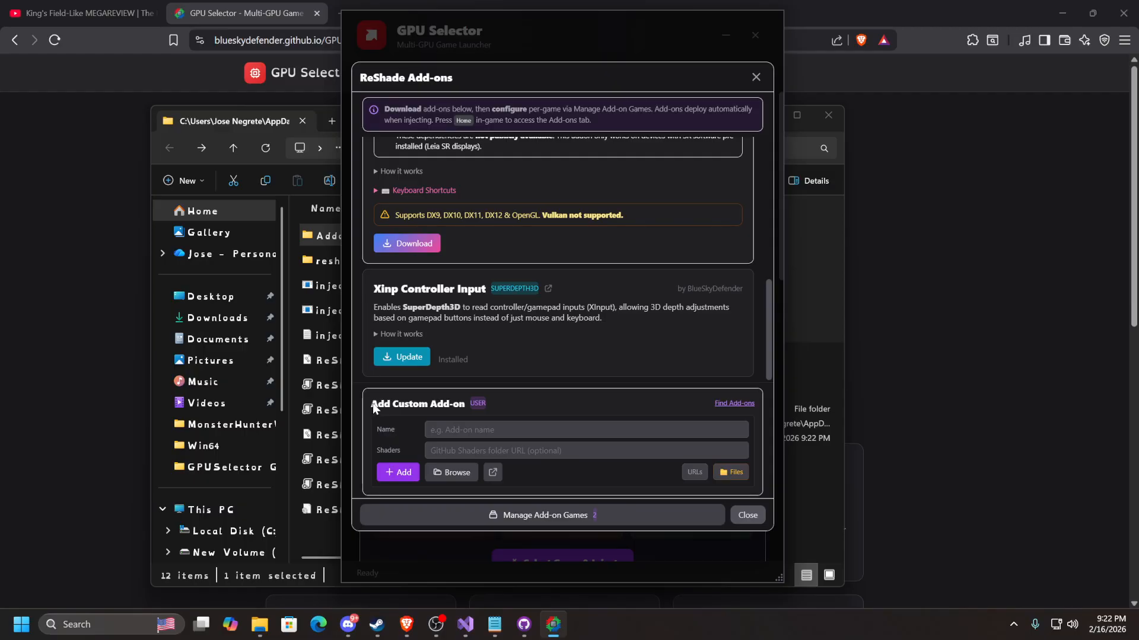
click(431, 429)
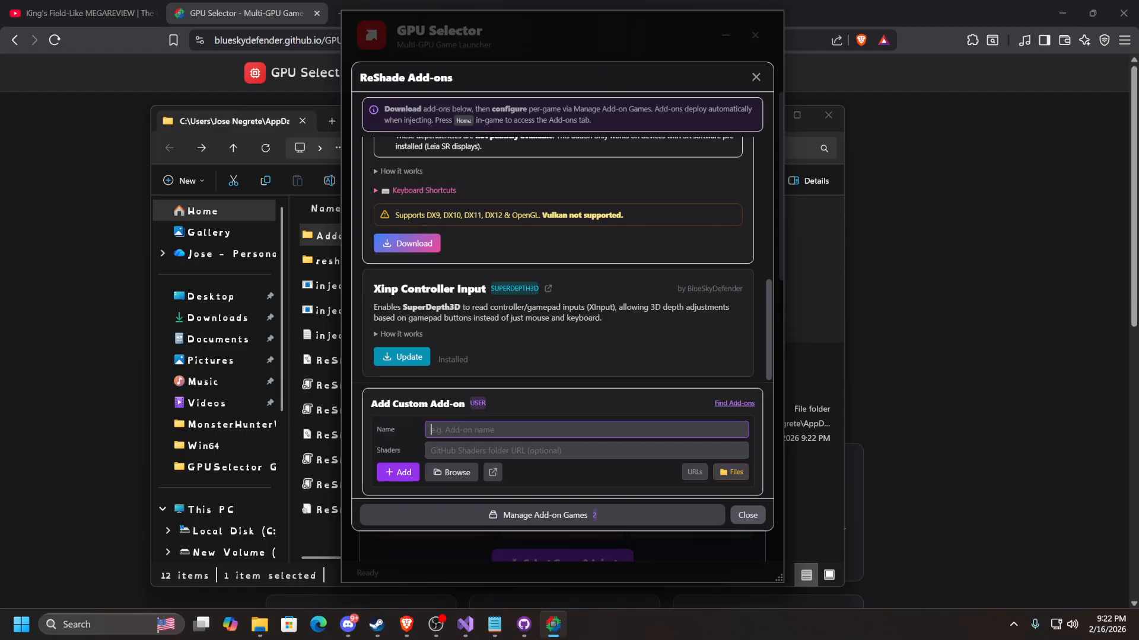
click(431, 450)
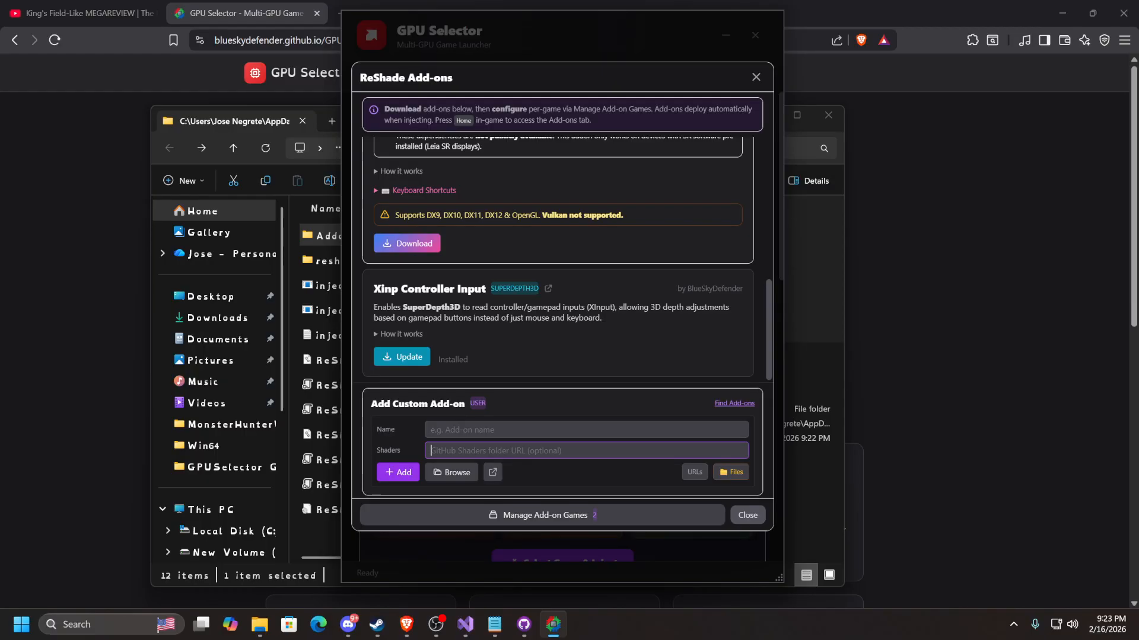
click(692, 472)
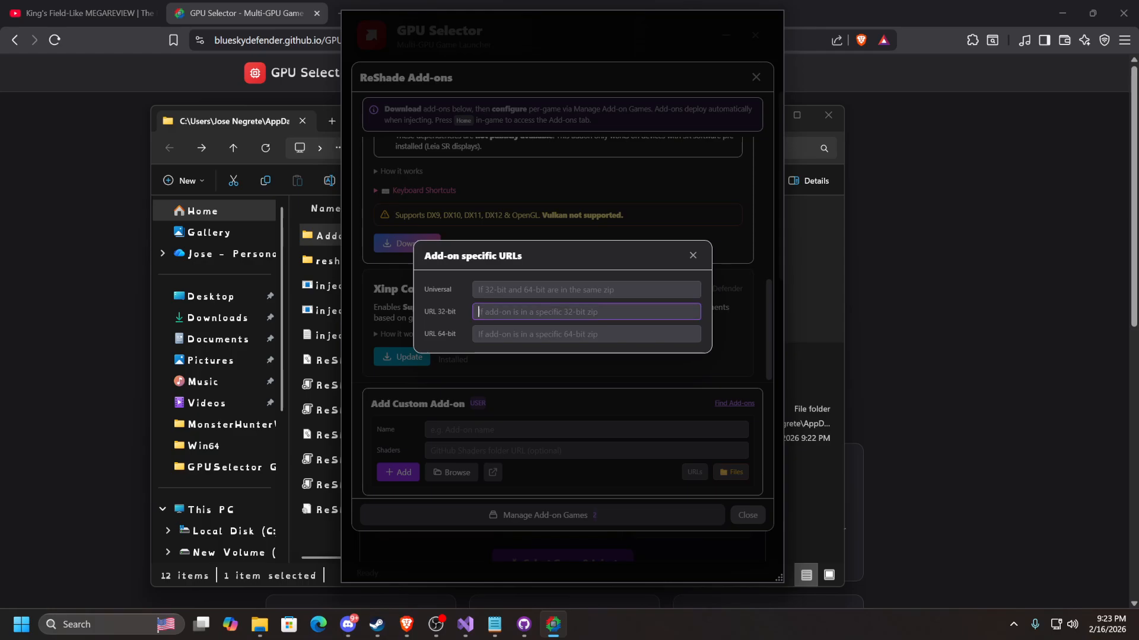
click(586, 333)
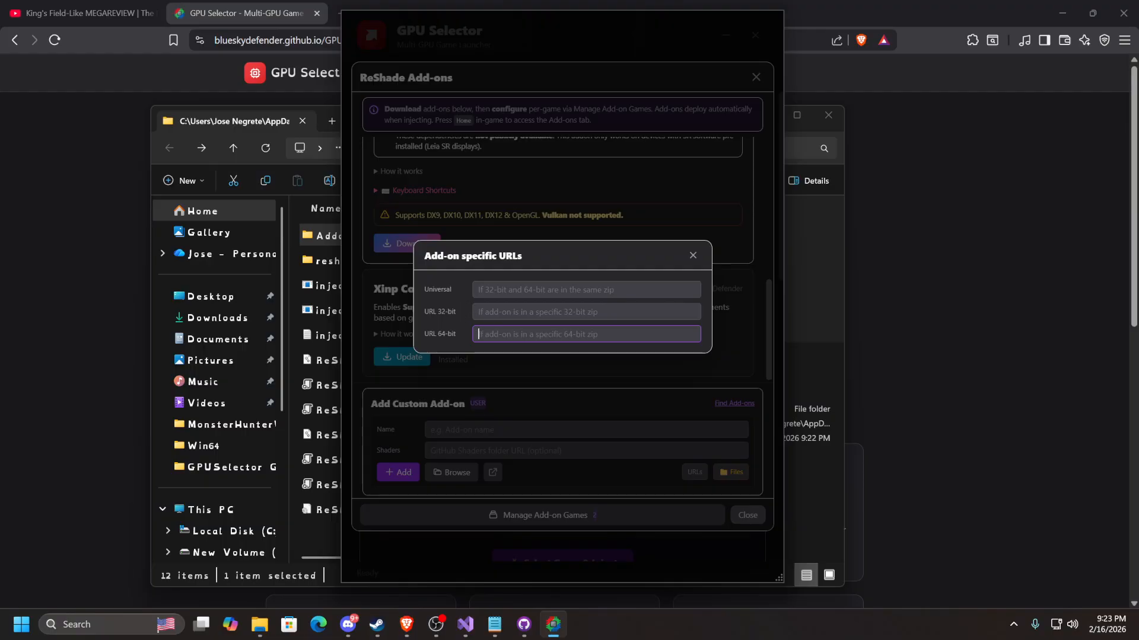
click(692, 256)
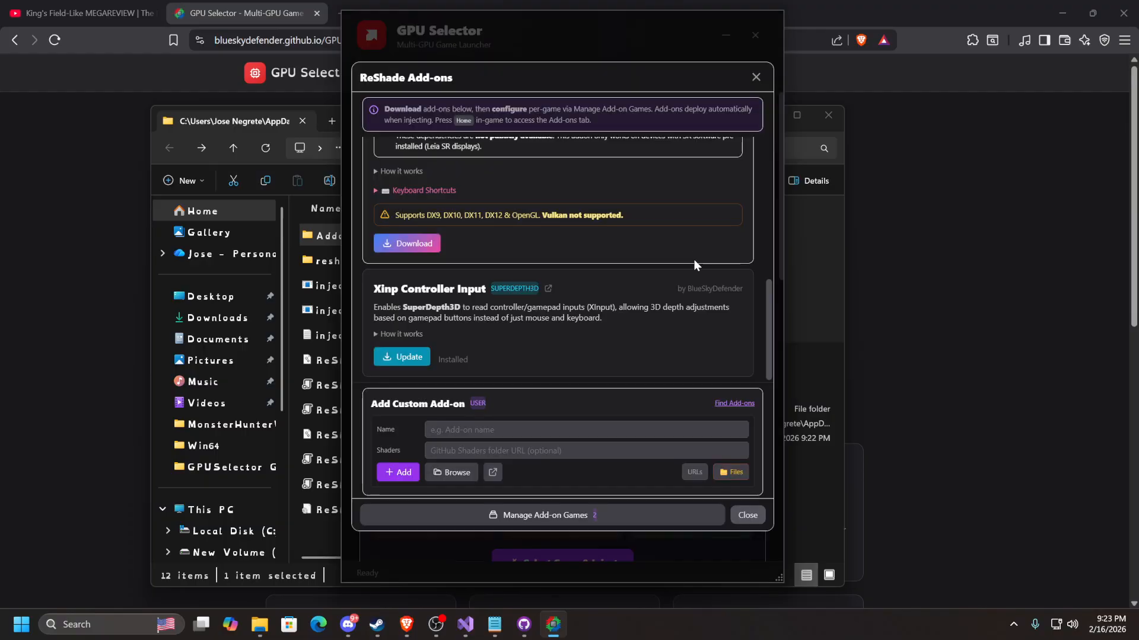
- Examine the Optional Files settings for a custom add-on and the available deployment conditions, leaving Always deploy selected
click(730, 472)
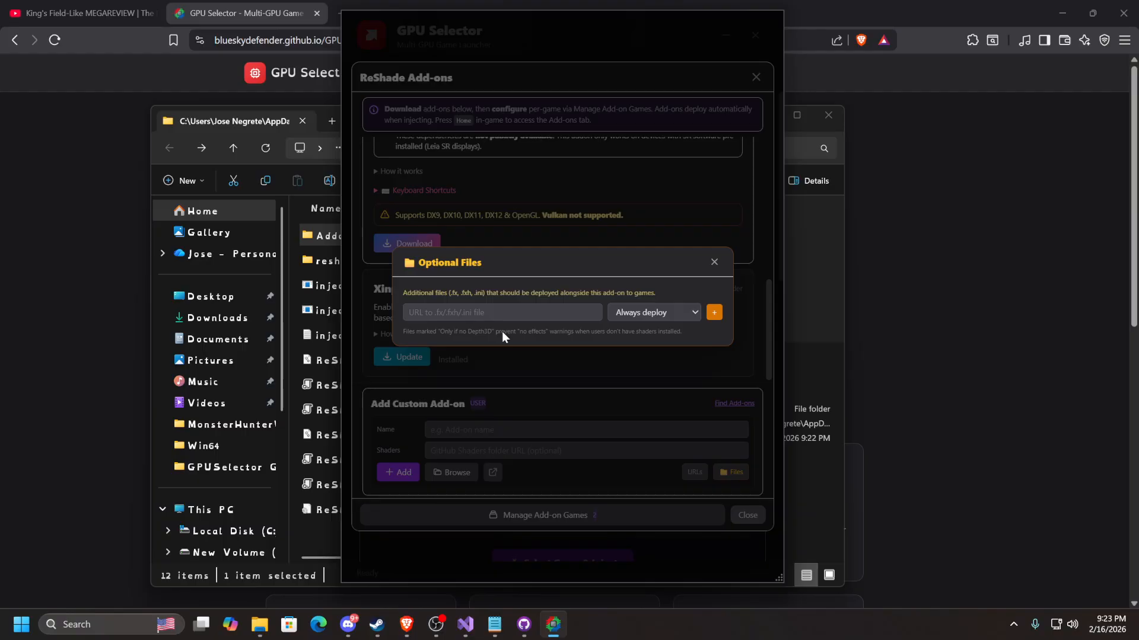
click(660, 314)
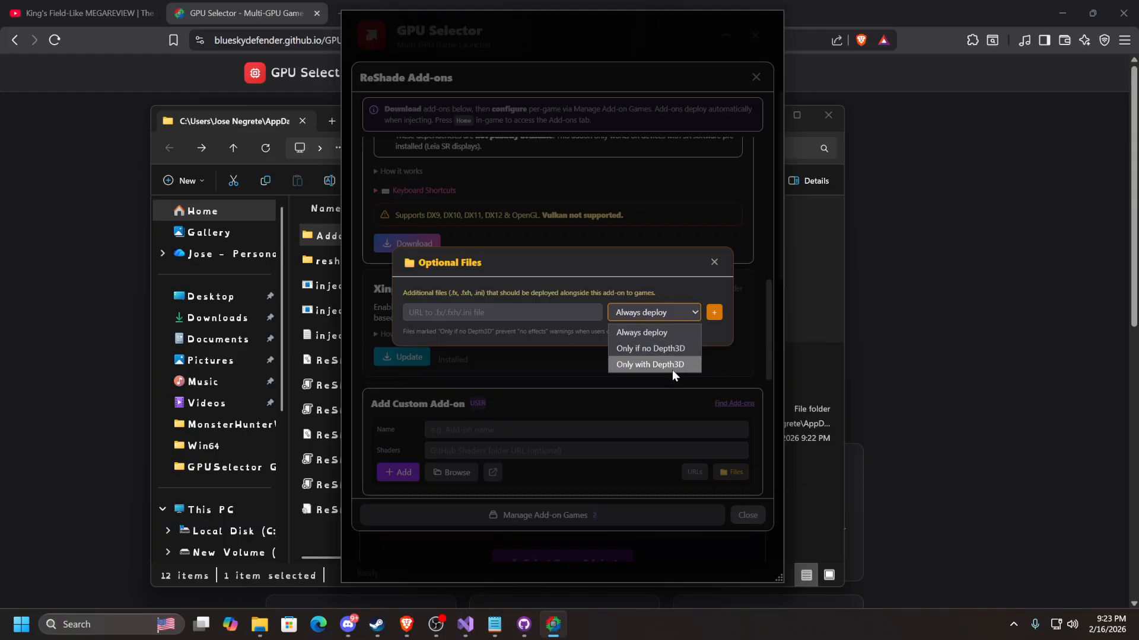
click(681, 332)
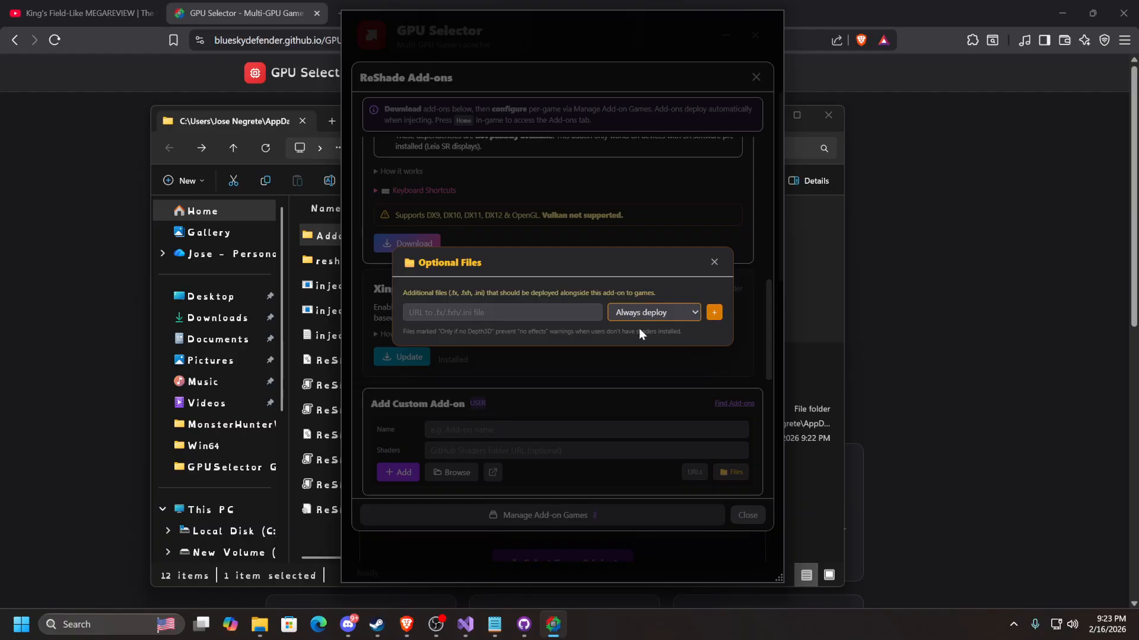
click(728, 255)
click(715, 262)
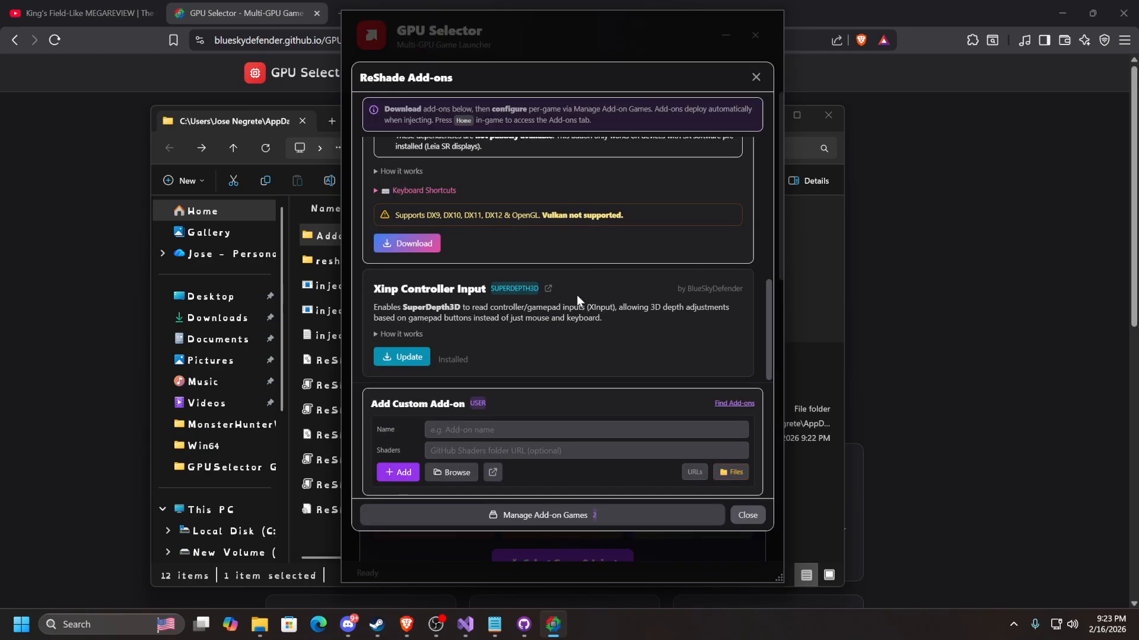
- Remove Blood: Fresh Supply and Cavern of Dreams from the games configured for ReShade add-ons
scroll(587, 306, up, 2)
scroll(587, 306, up, 3)
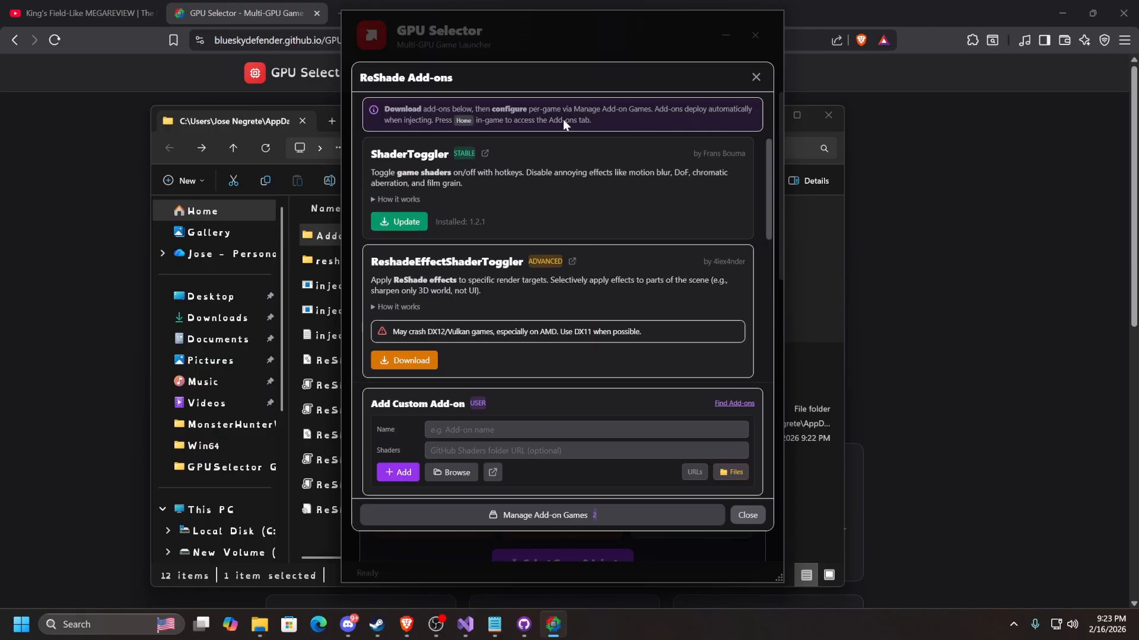
scroll(624, 161, down, 5)
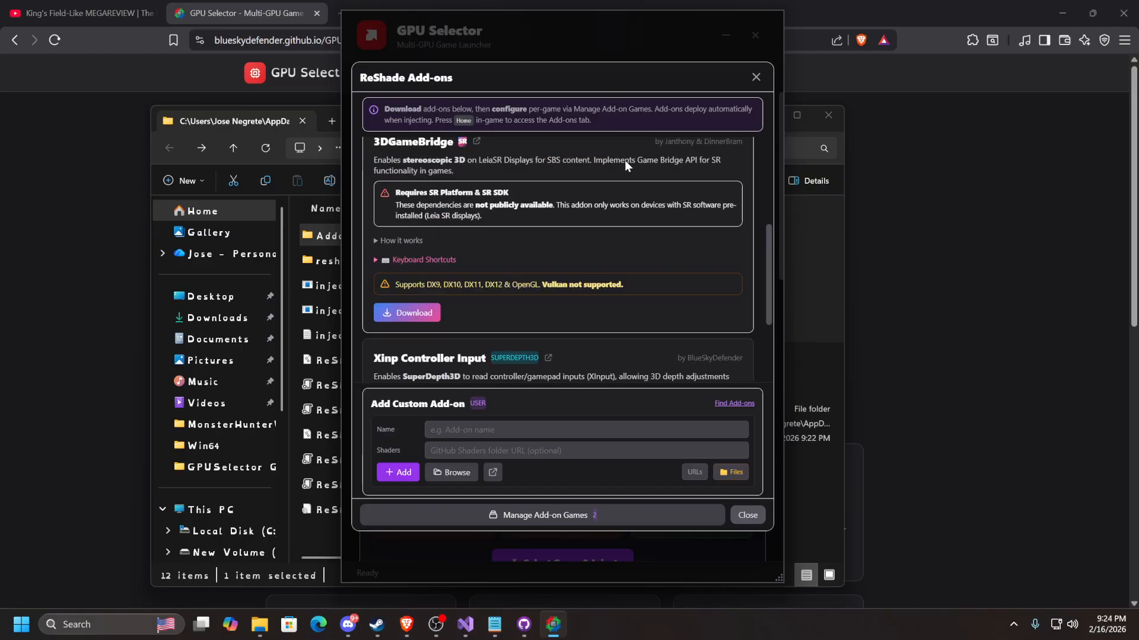
click(641, 513)
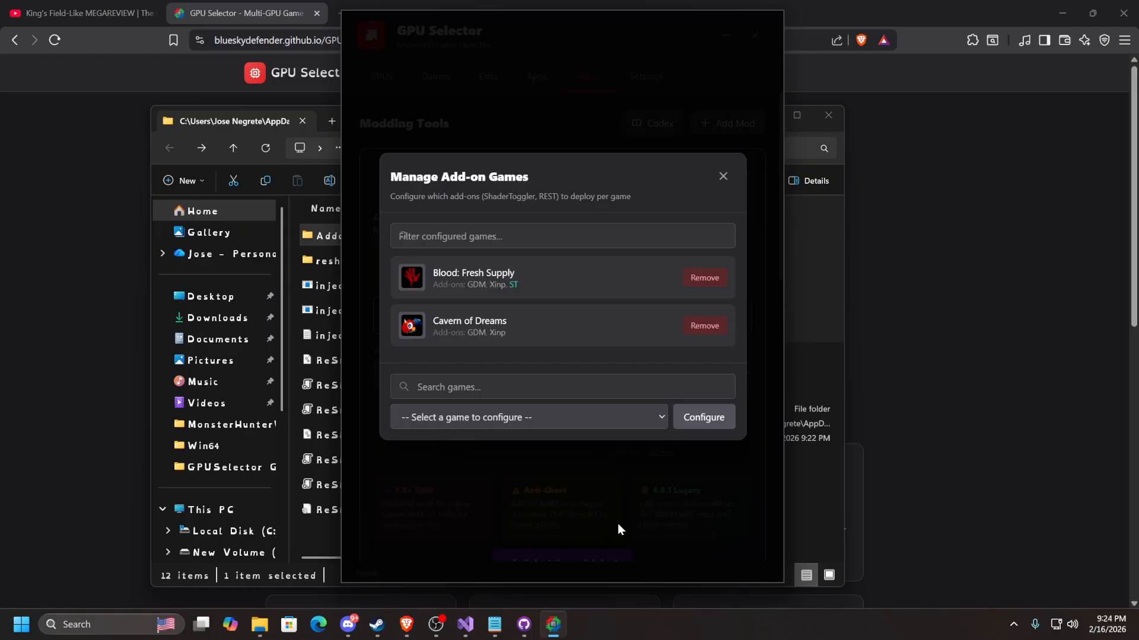
click(705, 277)
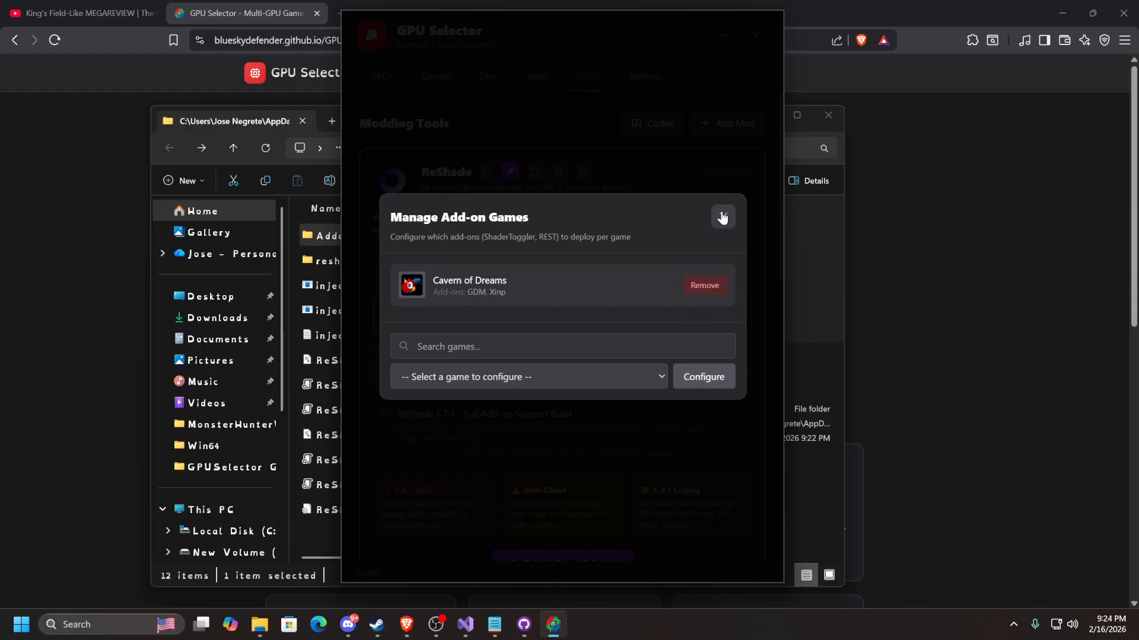
click(709, 286)
click(722, 217)
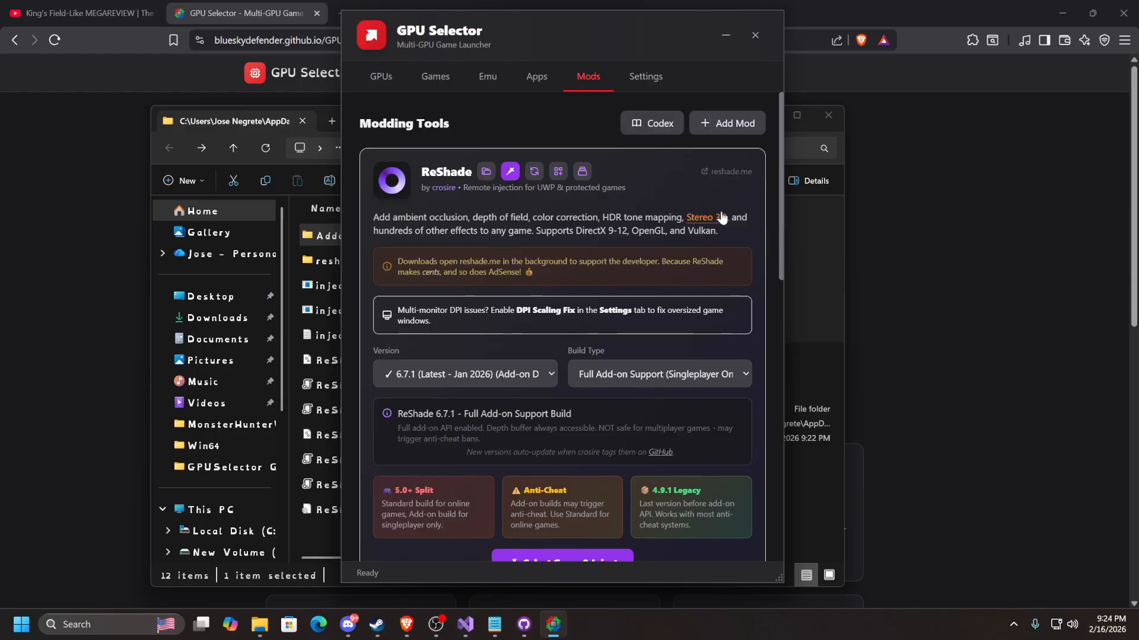
- Check the list of games with configured add-ons, both directly and through the ReShade Add-ons window
scroll(696, 175, down, 8)
scroll(696, 175, up, 8)
scroll(694, 169, down, 1)
scroll(694, 170, up, 1)
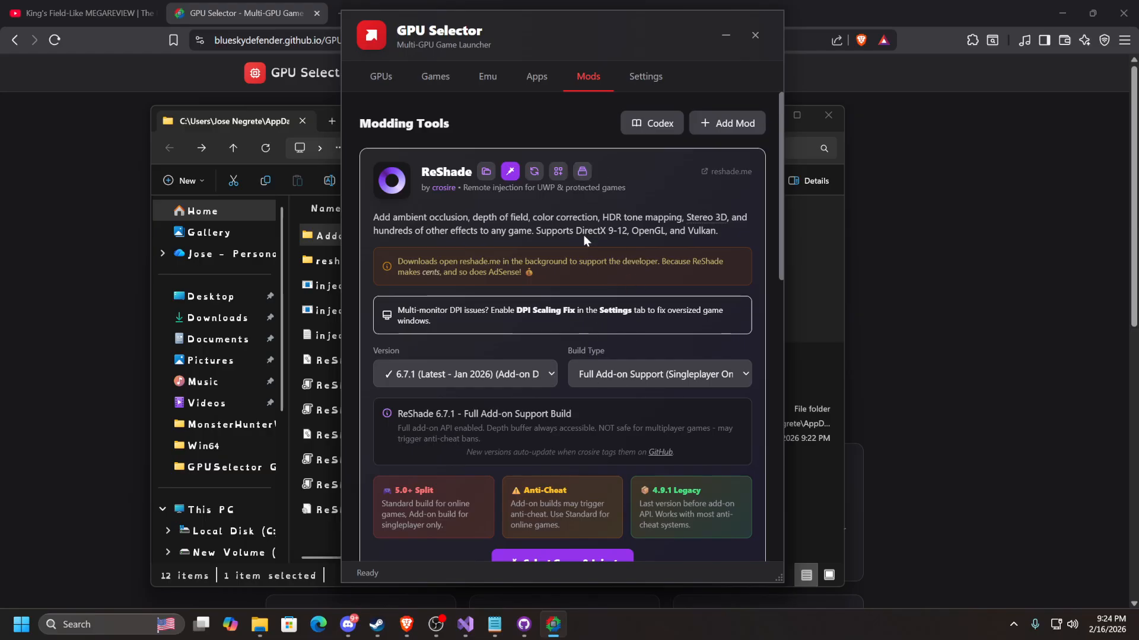
click(581, 171)
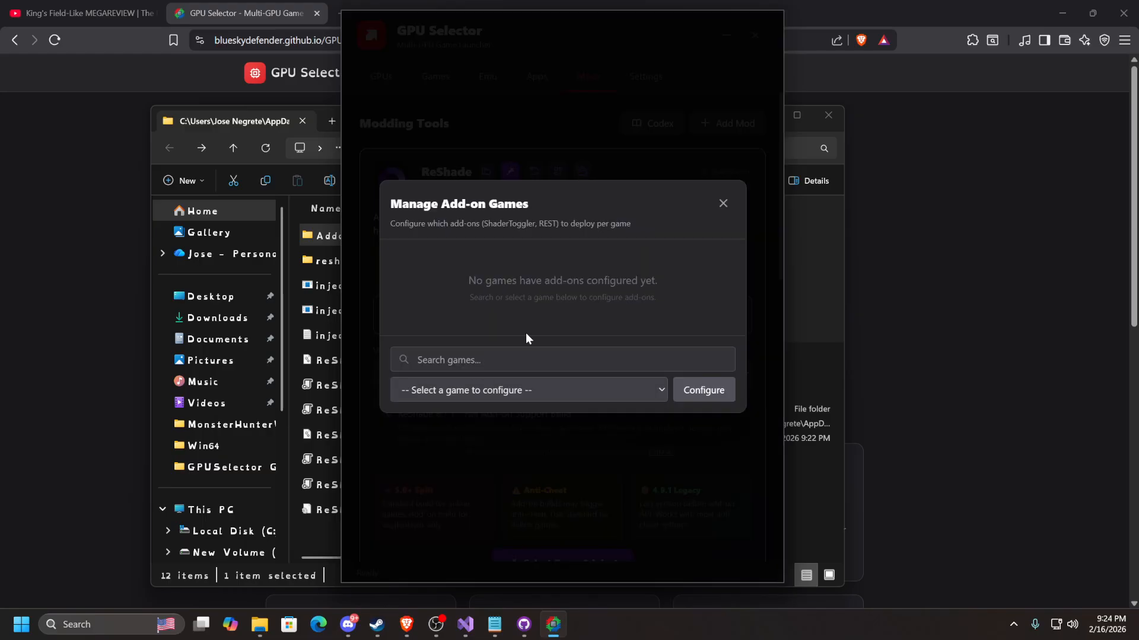
click(723, 204)
click(557, 173)
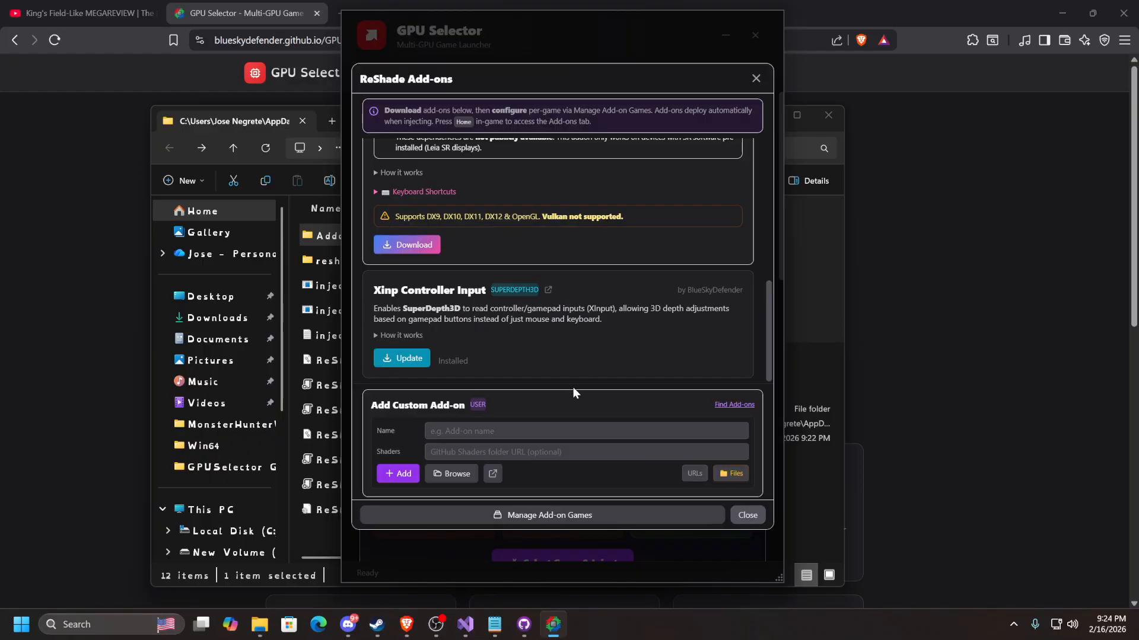
click(541, 515)
click(724, 202)
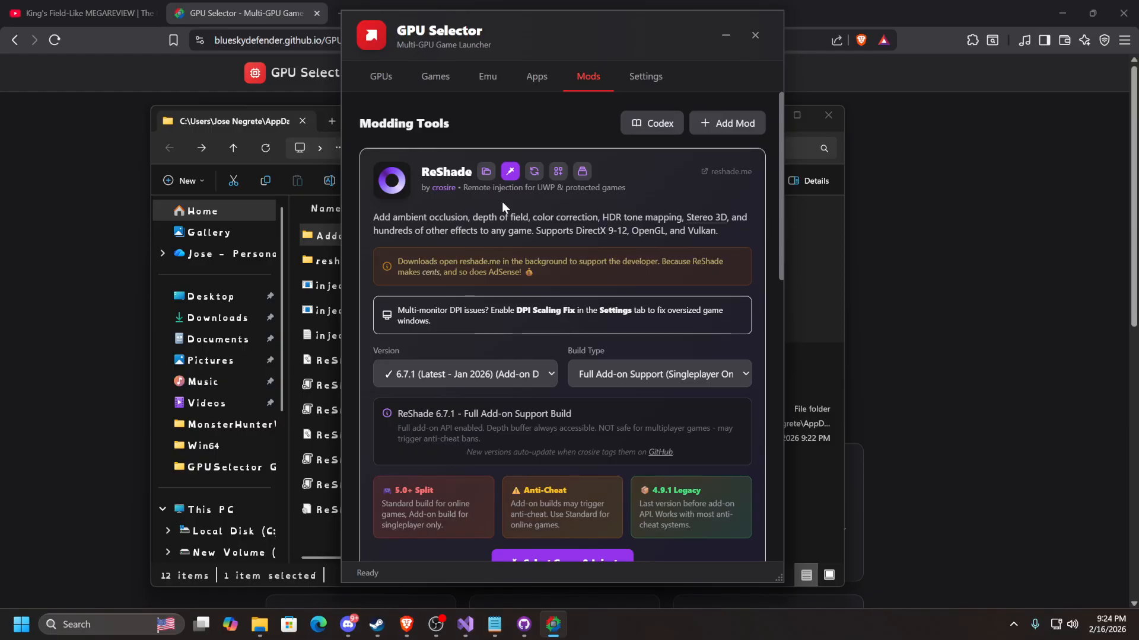
- Switch ReShade from remote injection mode back to the standard post-processing injector mode
click(512, 176)
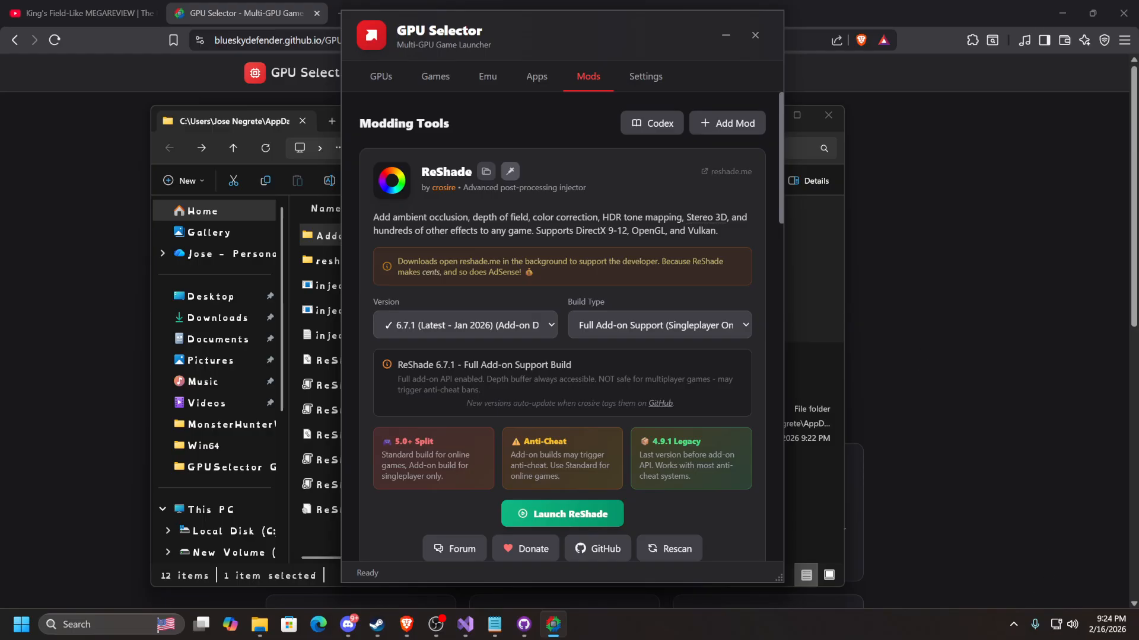
click(436, 624)
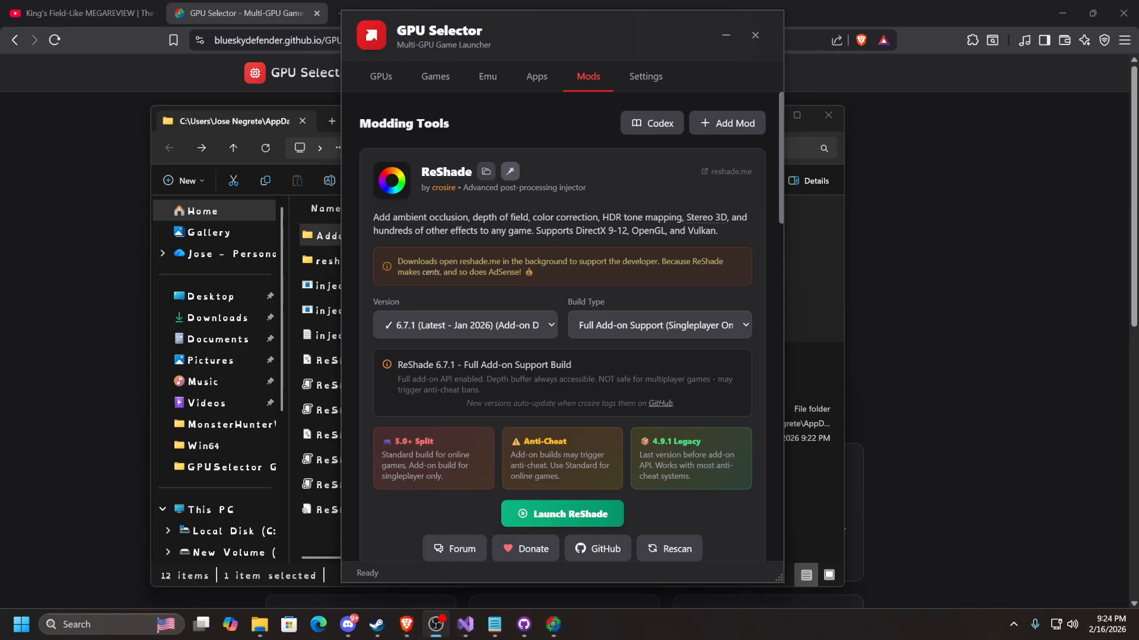